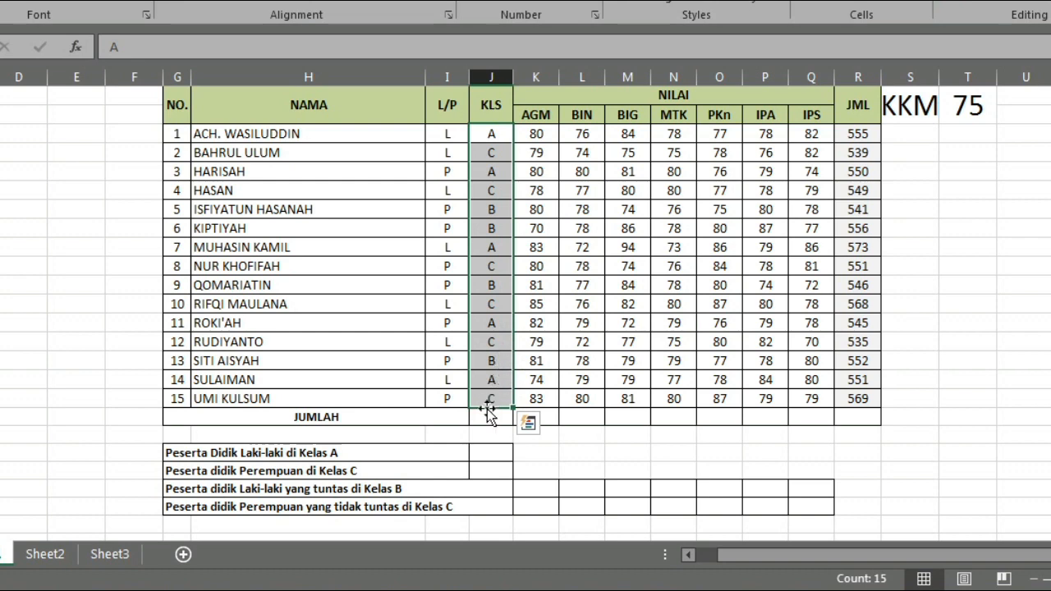
left_click(580, 467)
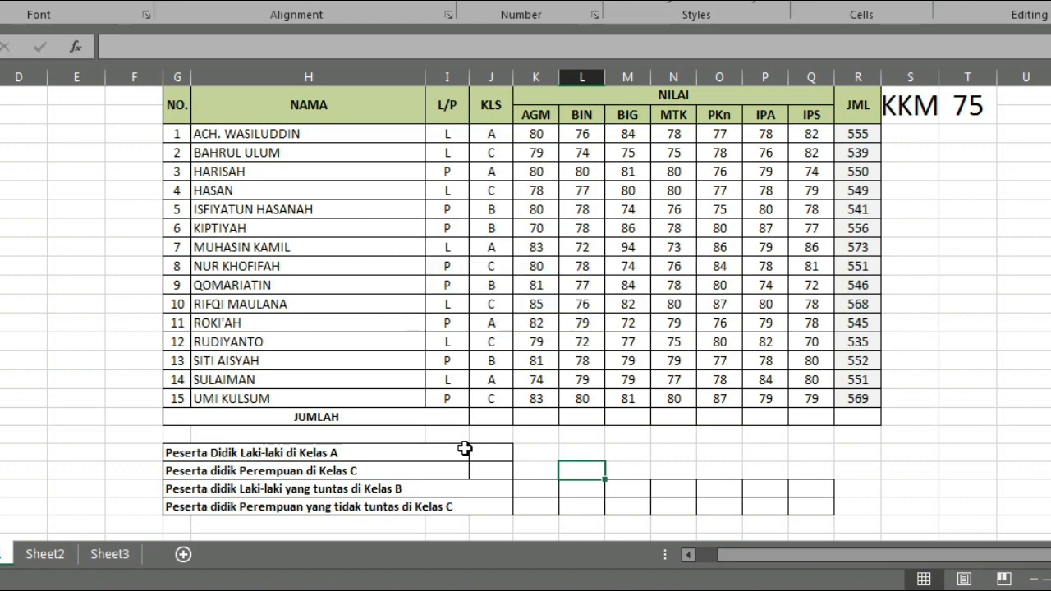
left_click(505, 487)
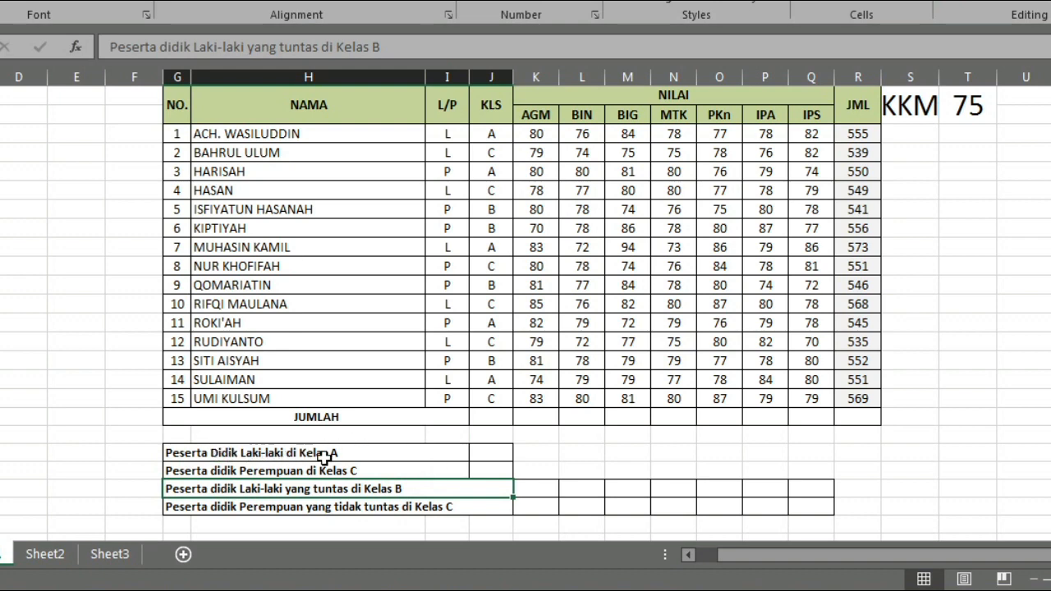
- Start a COUNTIFS formula in the result cell for Peserta Didik Laki-laki di Kelas A, with criteria range I3:I17 and criterion I16
left_click(475, 453)
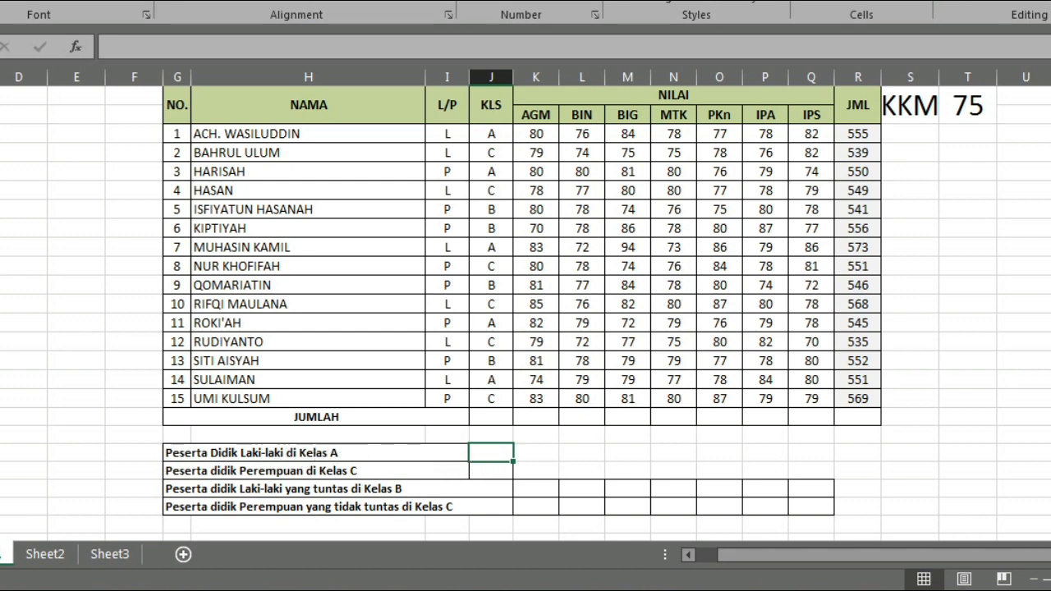
type("=")
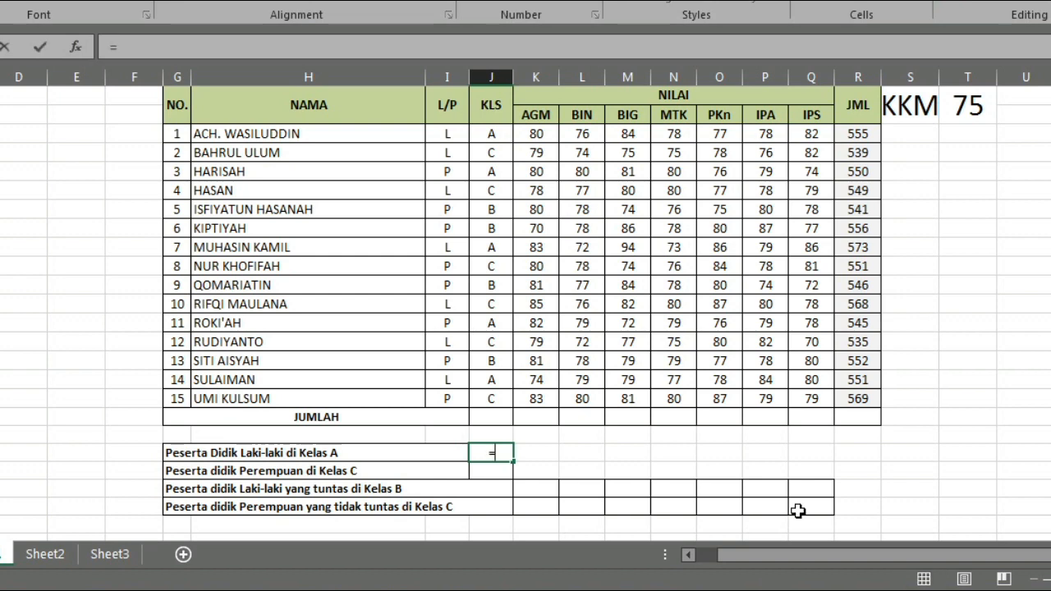
type("count")
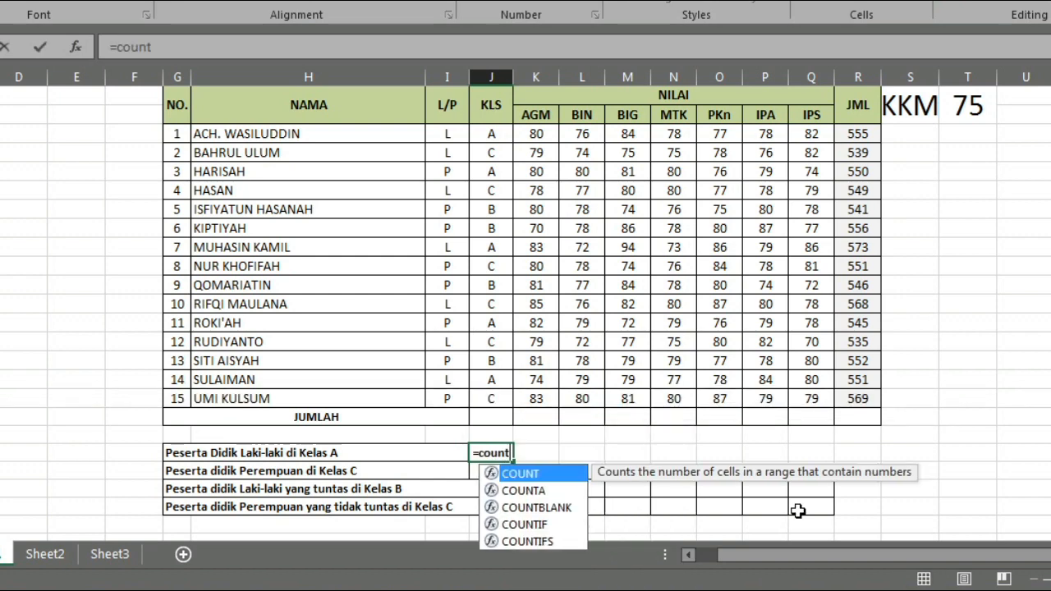
type("ifs")
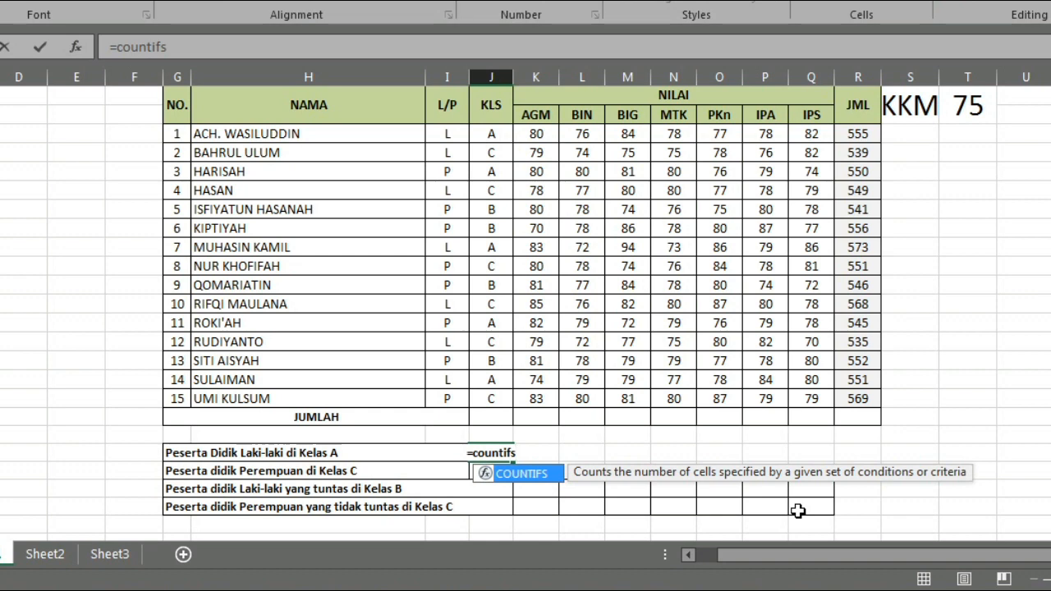
type("(")
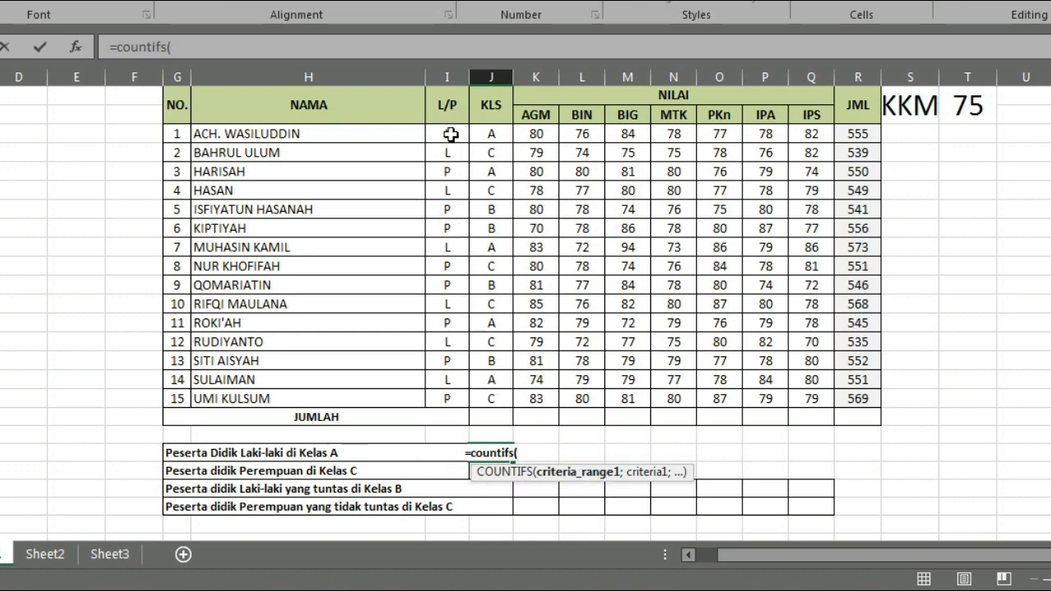
left_click_drag(450, 133, 451, 393)
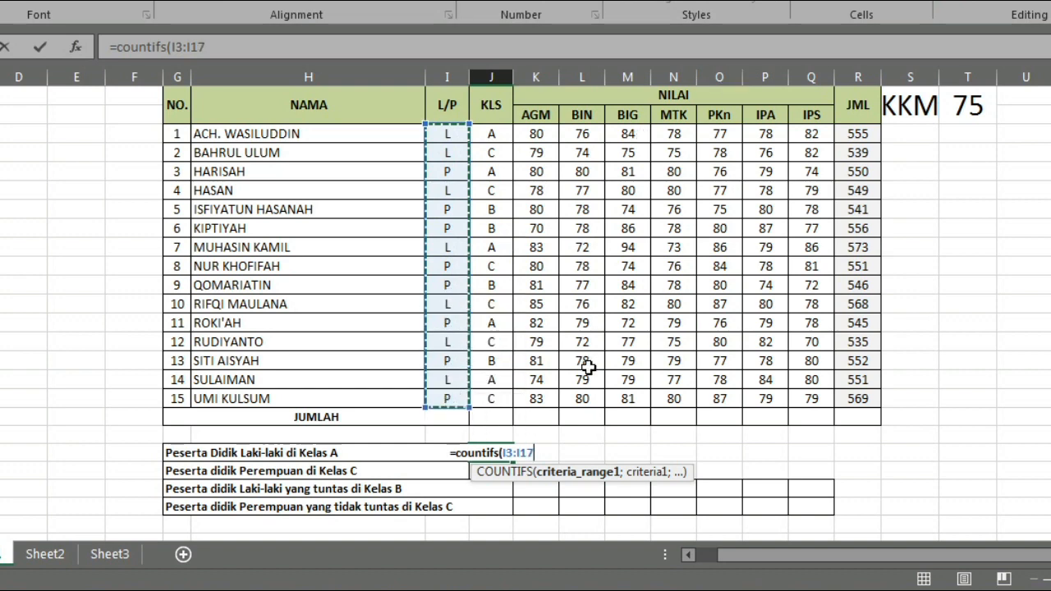
type(";")
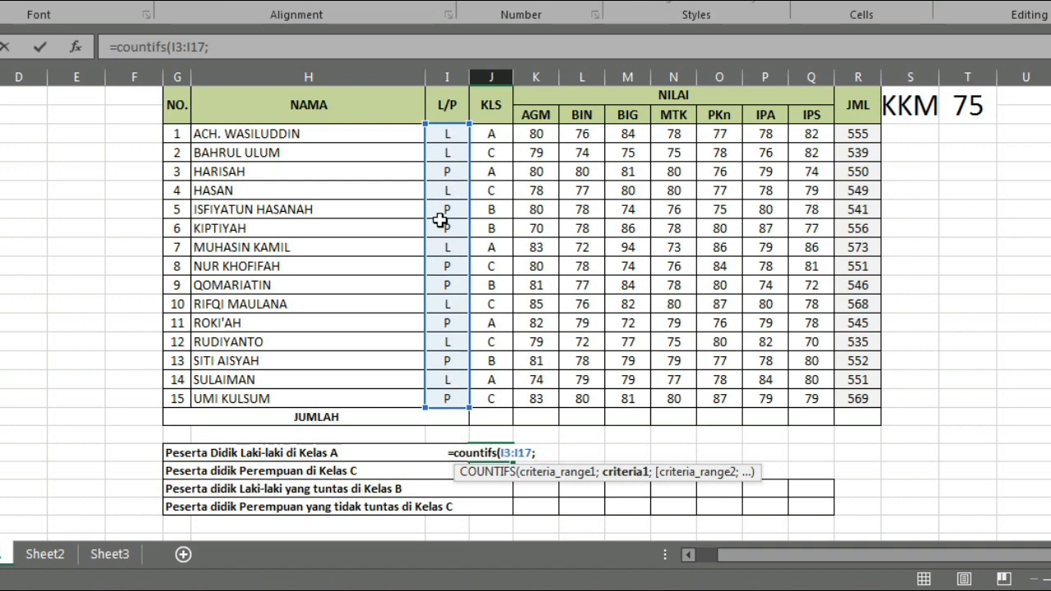
left_click(458, 383)
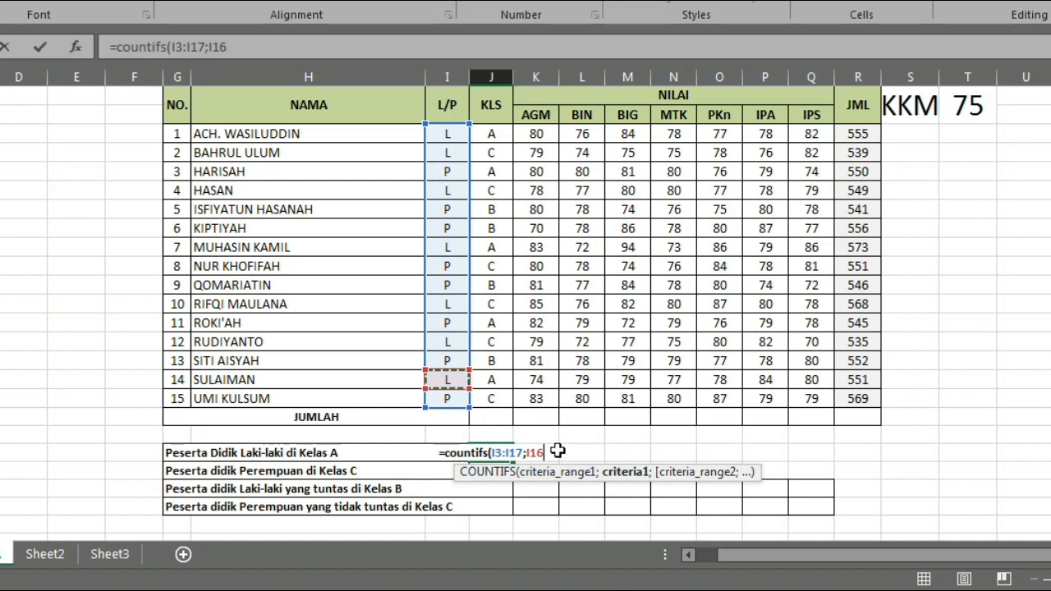
- Add the class condition with range J3:J17 and criterion J16 to the COUNTIFS formula, close it and commit it
type(";")
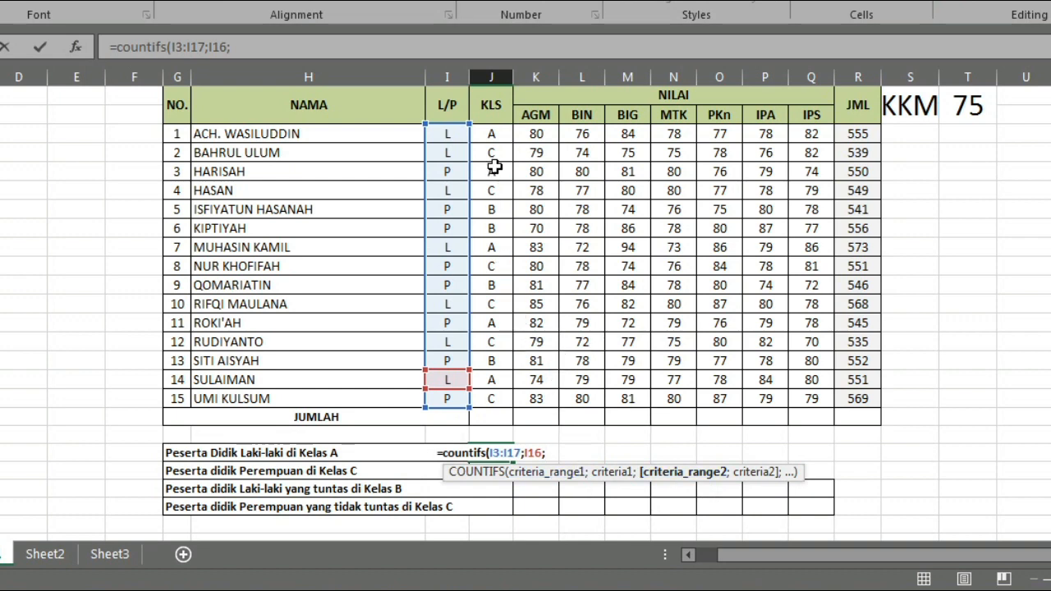
left_click_drag(491, 133, 486, 399)
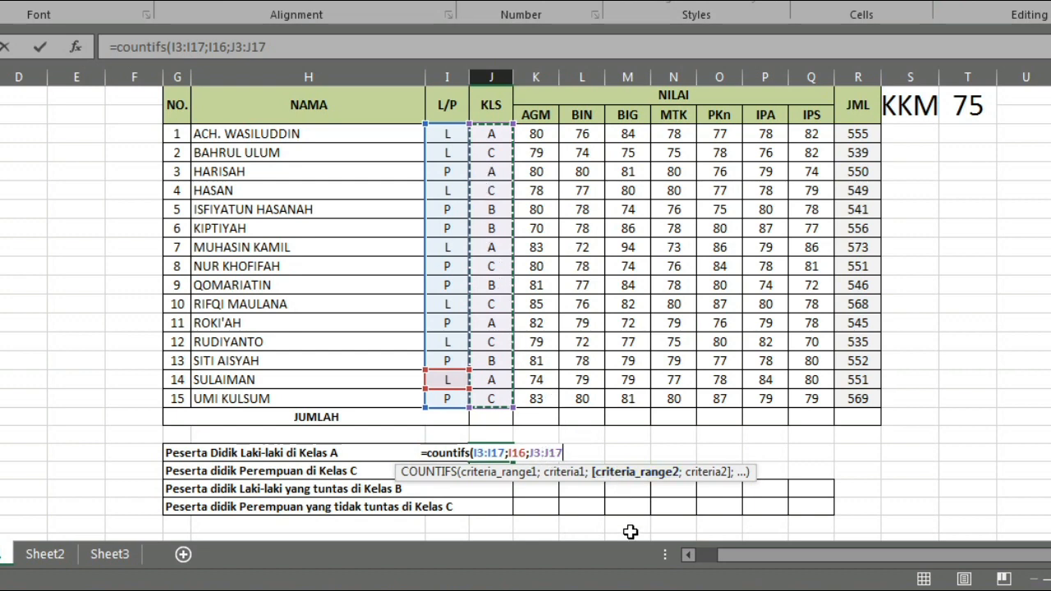
type(";")
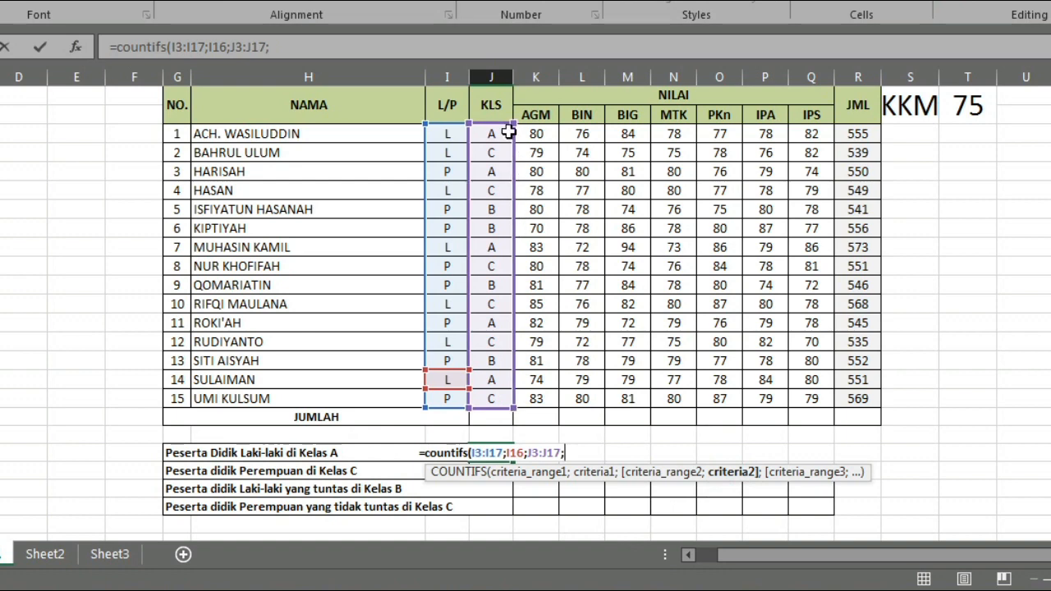
left_click(493, 383)
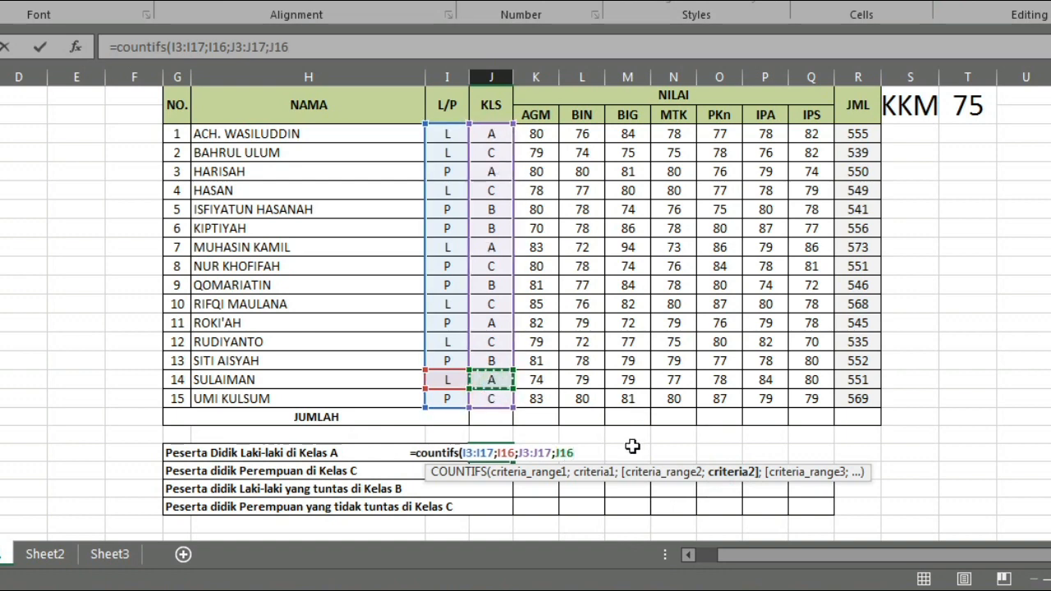
type(")")
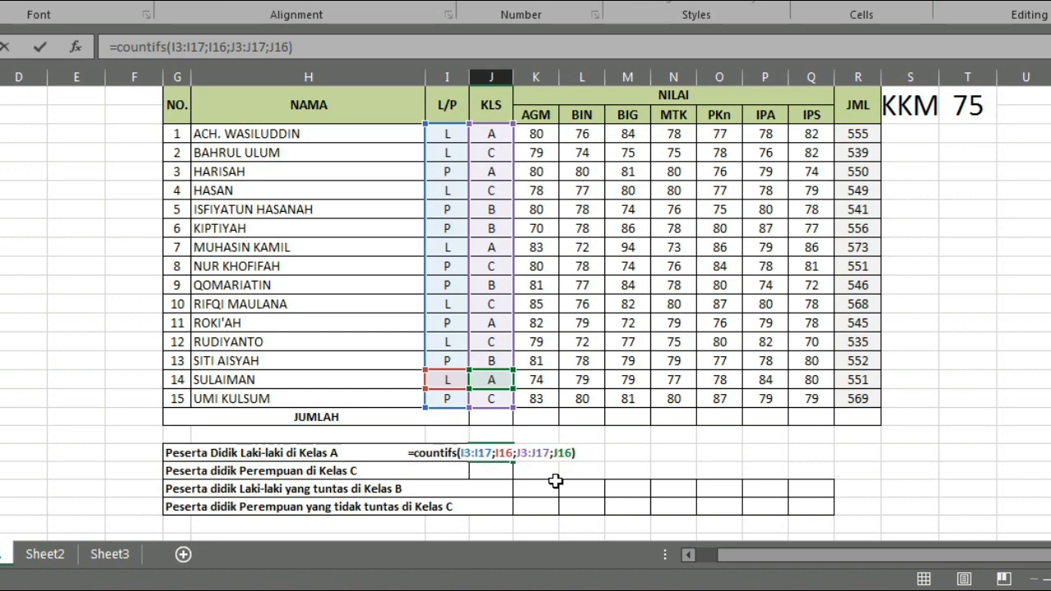
key("Return")
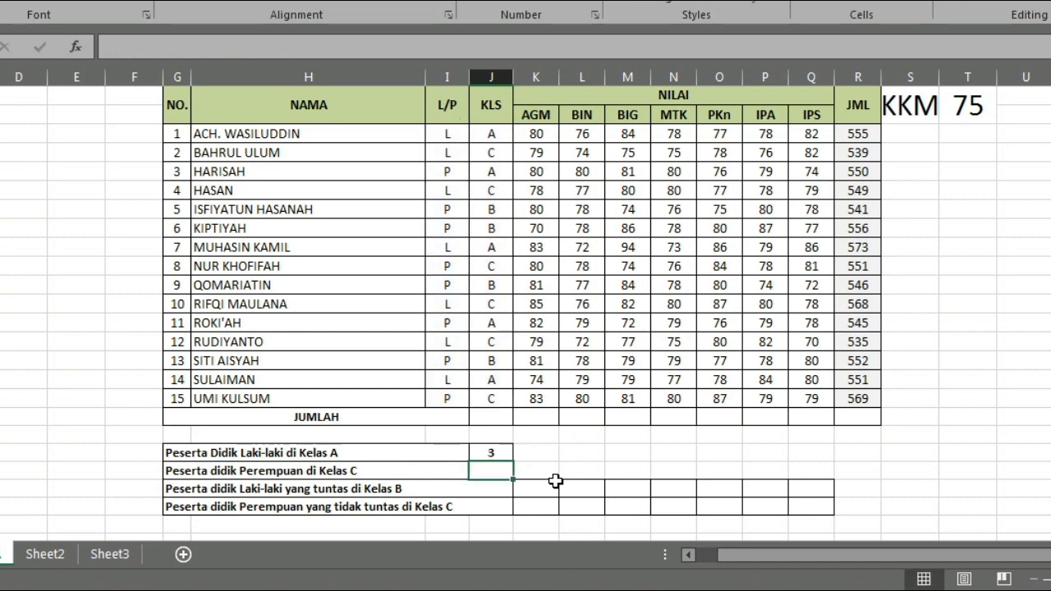
- Check the Laki-laki di Kelas A formula result against the table rows that have L in L/P and A in KLS
left_click(493, 456)
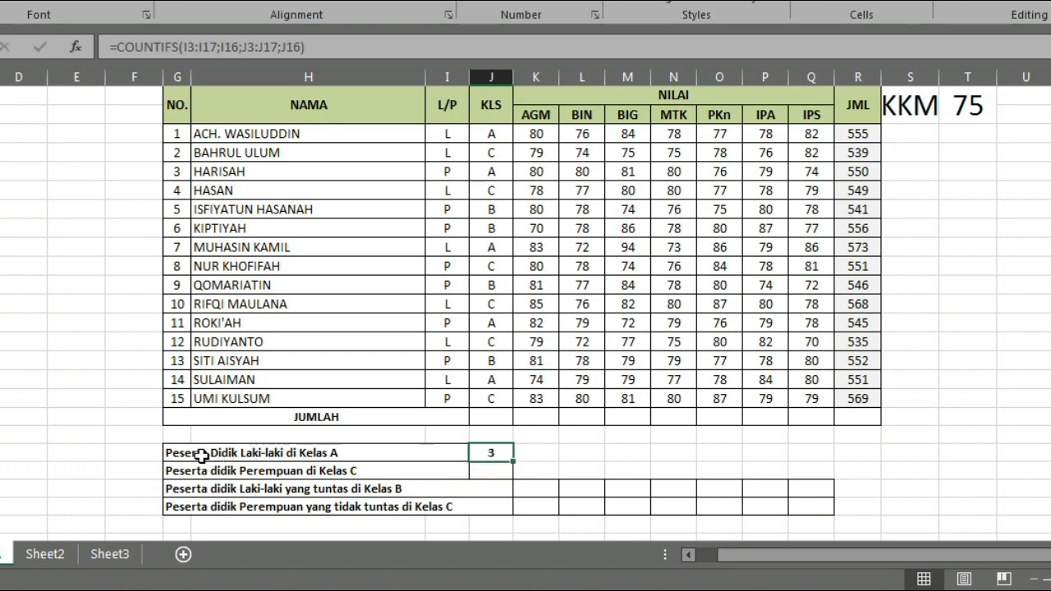
left_click(498, 455)
left_click(482, 132)
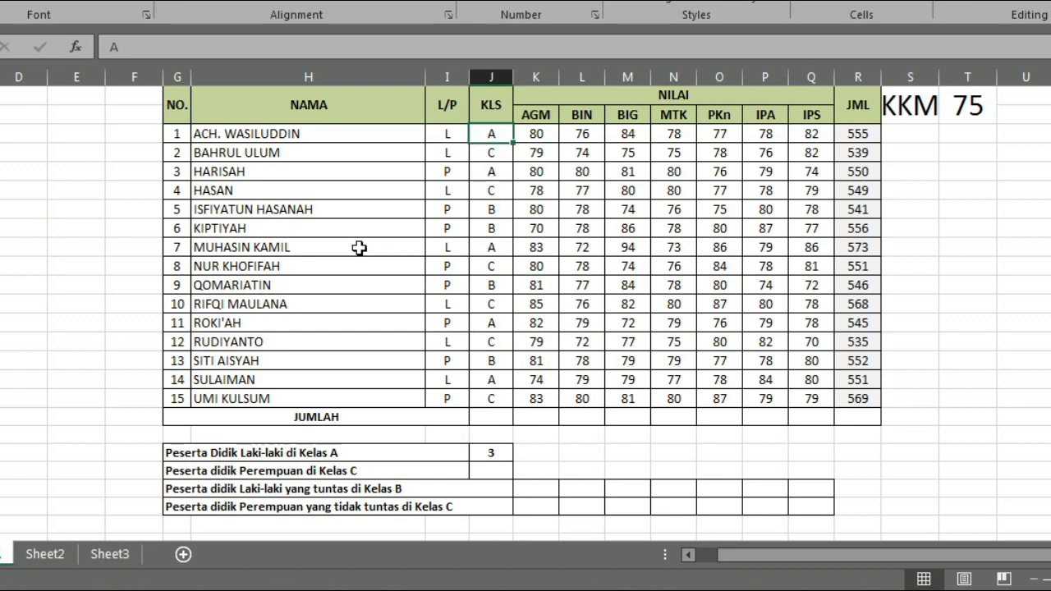
left_click(492, 248)
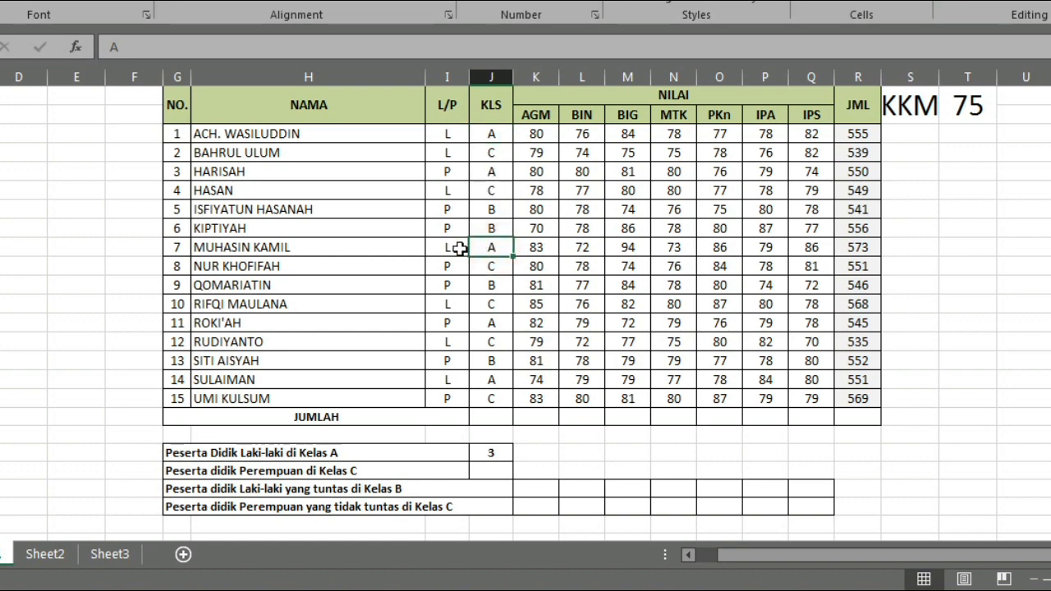
left_click(451, 248)
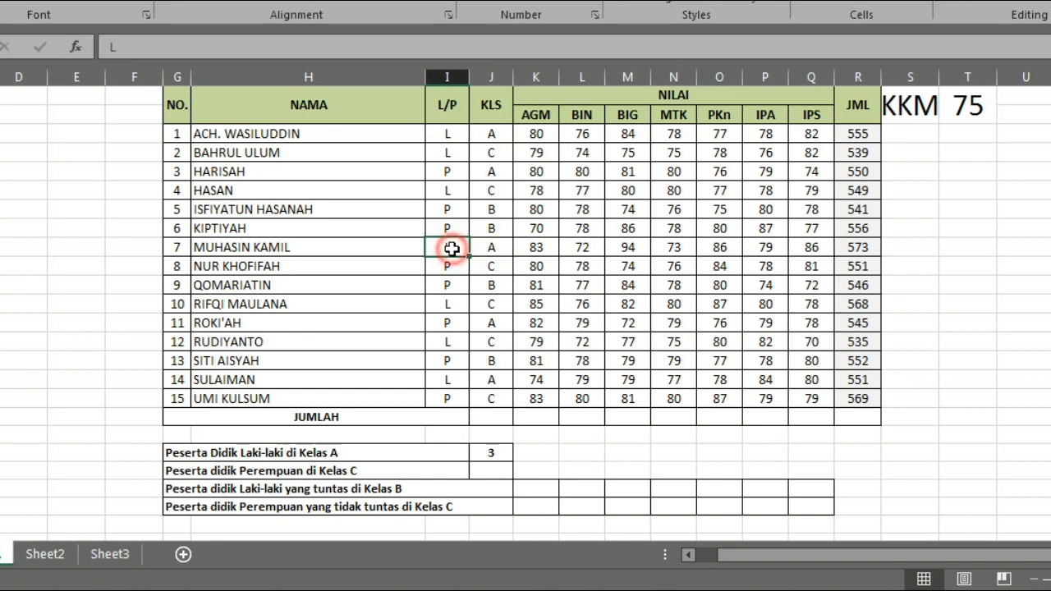
left_click(492, 380)
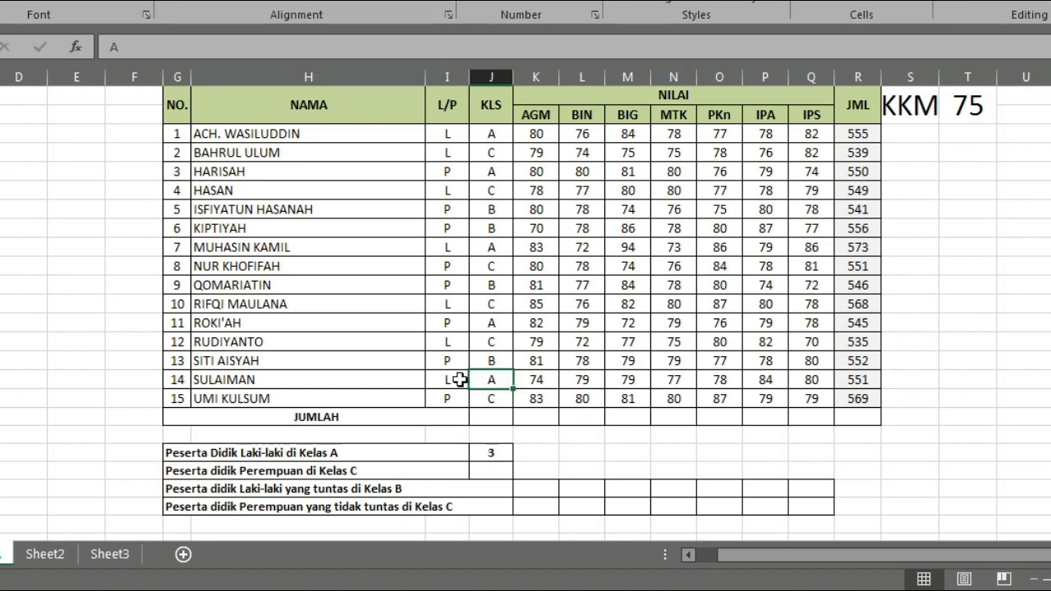
left_click(459, 379)
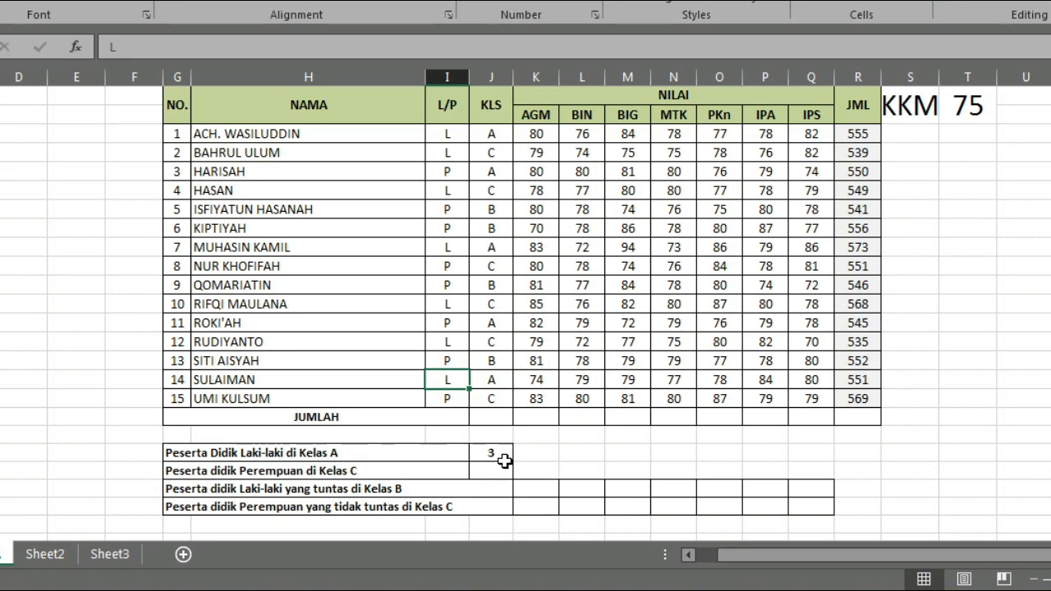
left_click(499, 452)
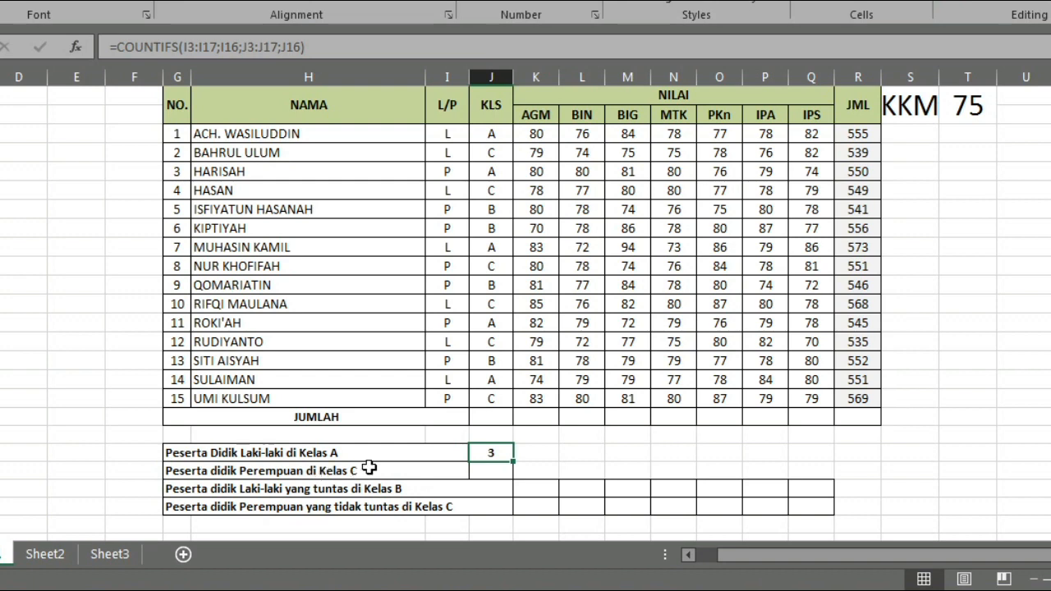
- Start a COUNTIFS formula in the result cell for Peserta didik Perempuan di Kelas C, with criteria range I3:I17 and criterion "P"
left_click(499, 472)
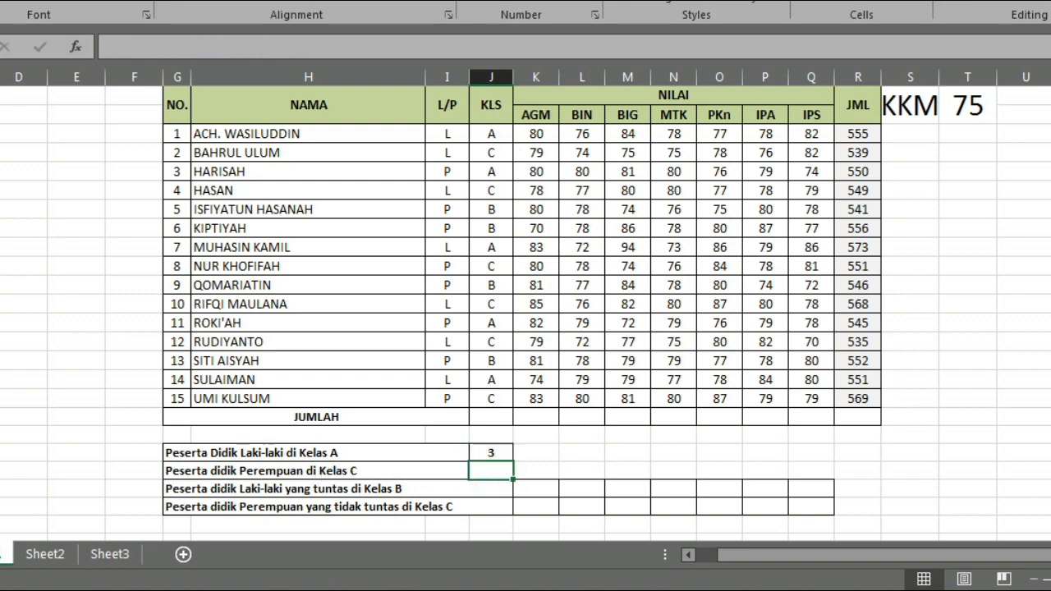
type("=")
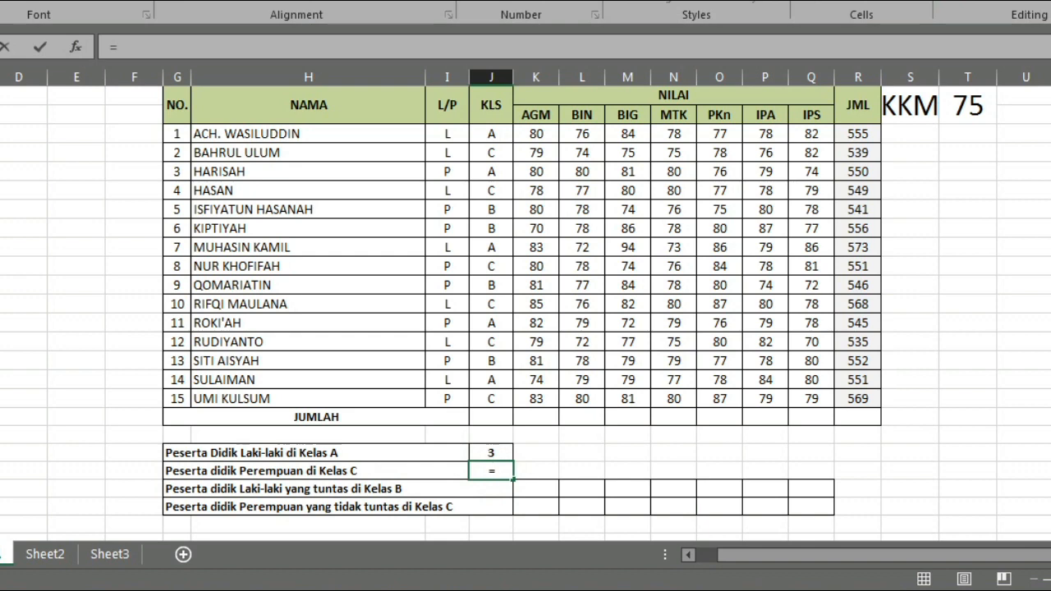
type("cou")
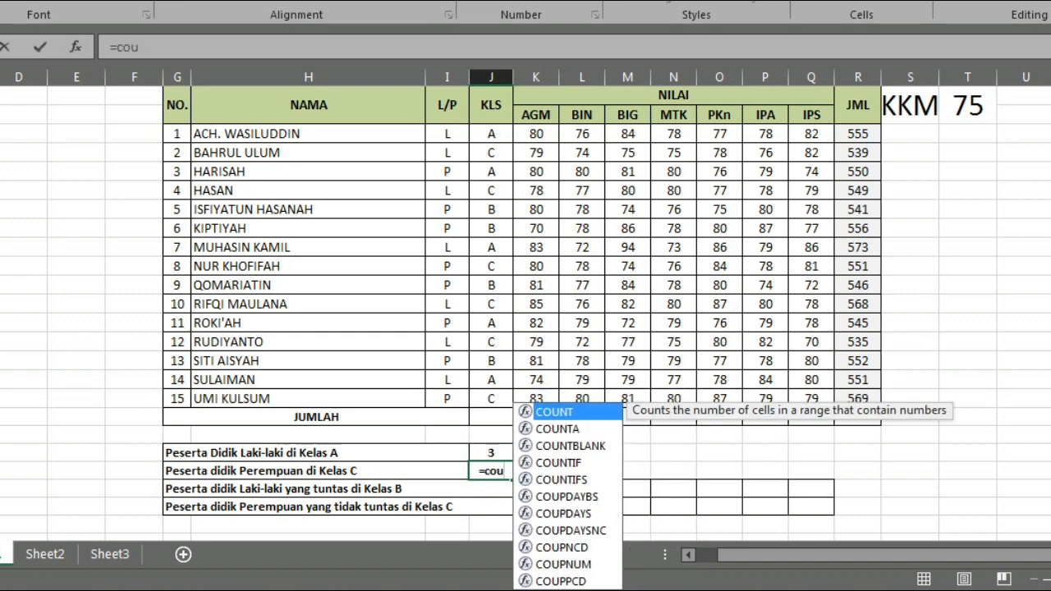
double_click(564, 480)
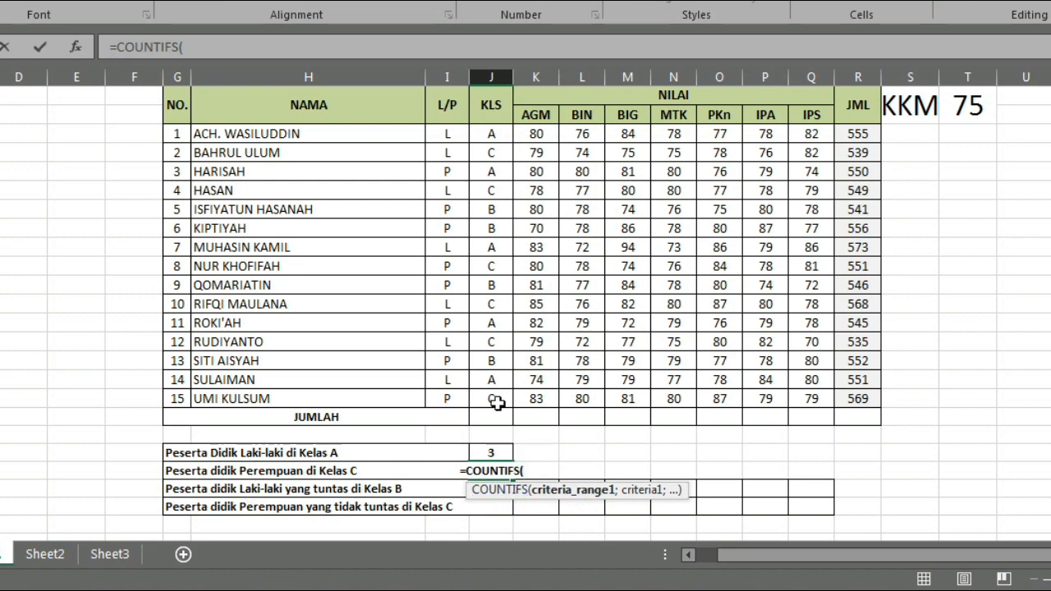
left_click_drag(453, 134, 454, 397)
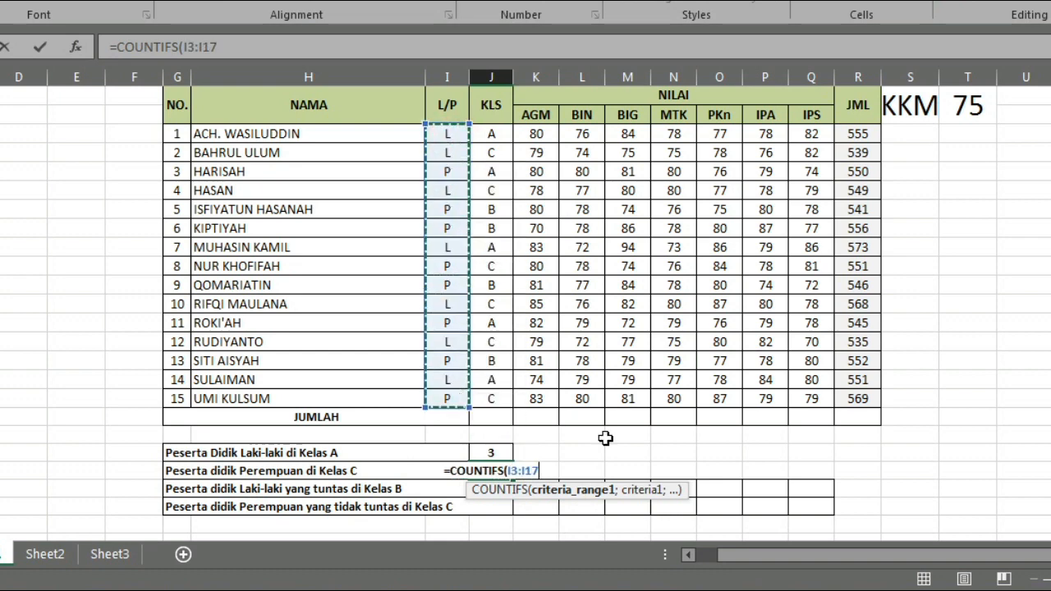
type(";")
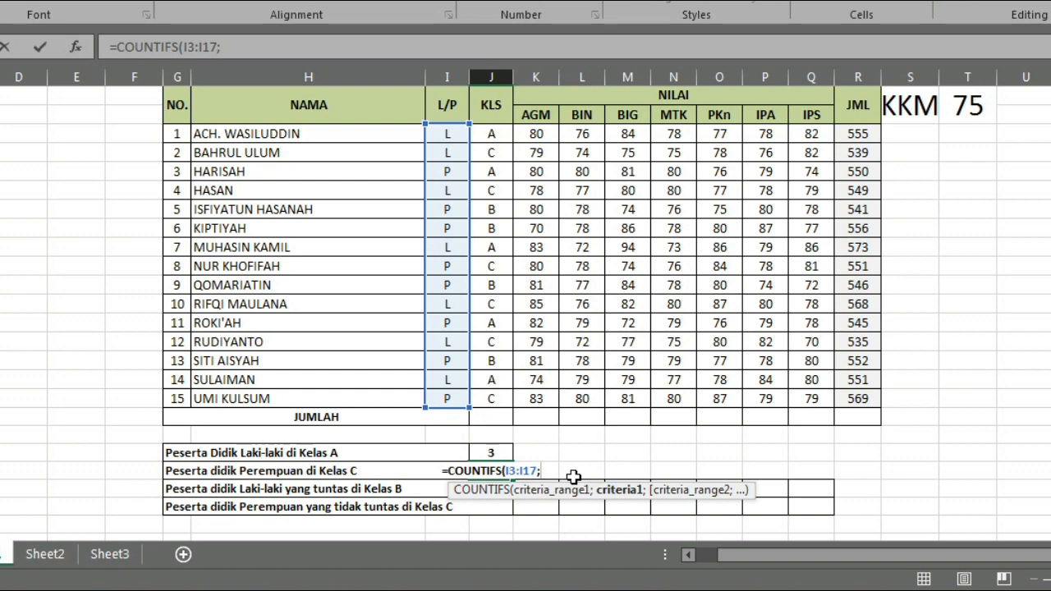
type("\"")
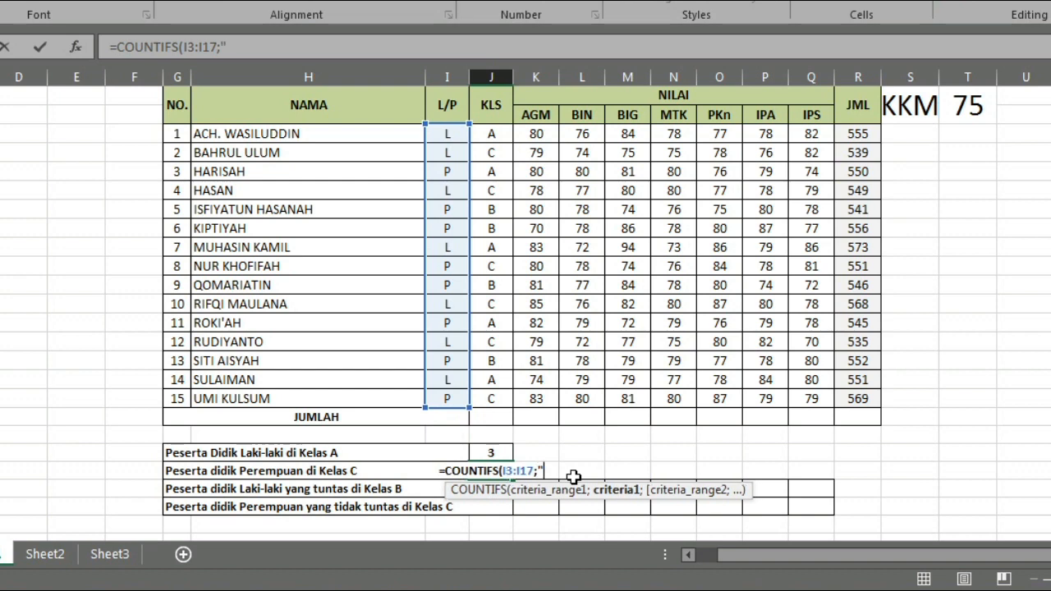
type("P")
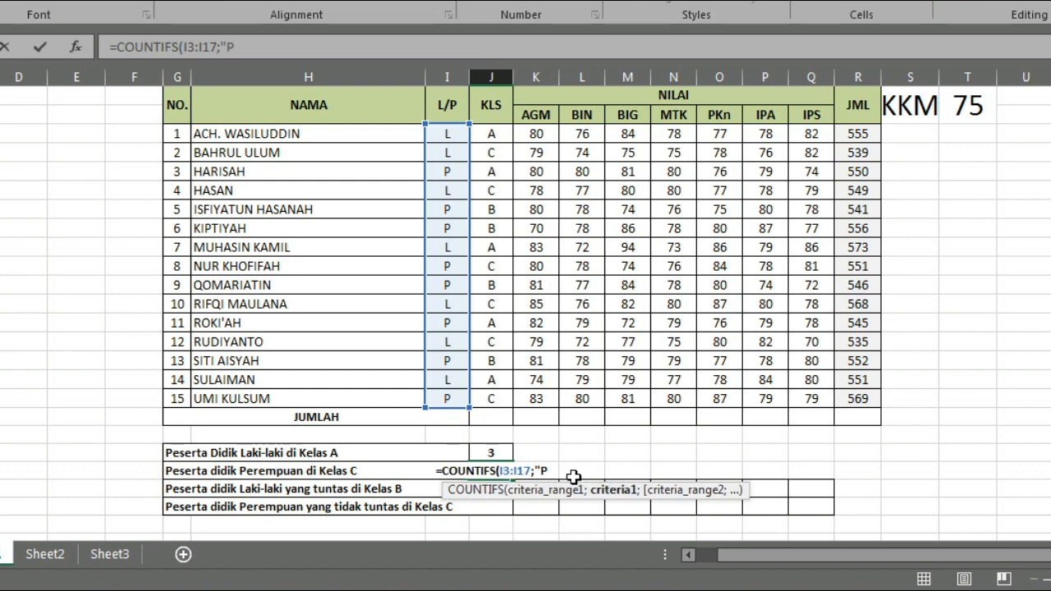
type("\"")
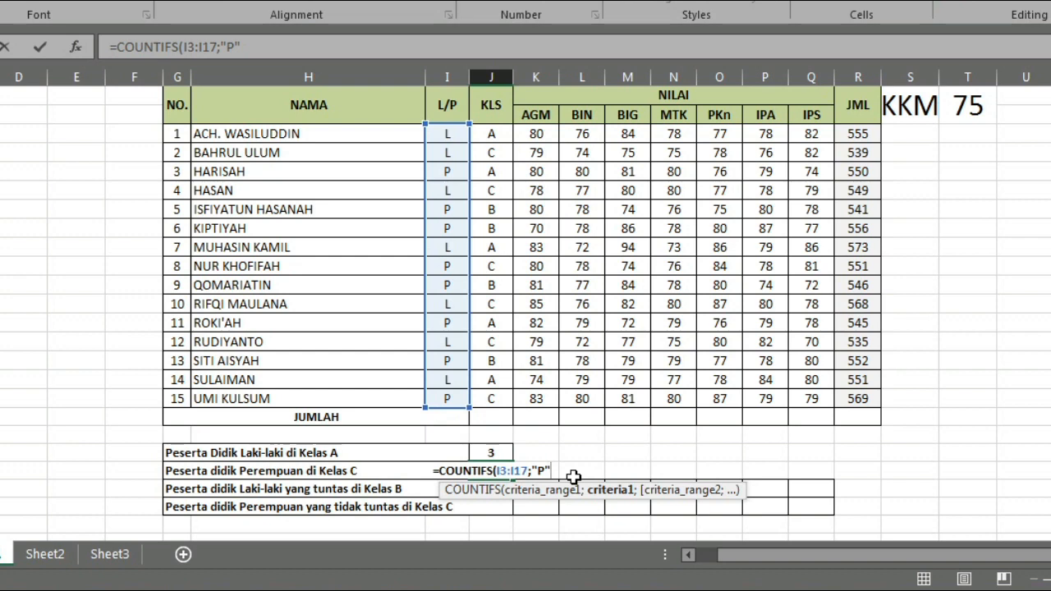
- Add the class condition with range J3:J17 and criterion "C" to the Perempuan di Kelas C formula, close it and commit it
type(";")
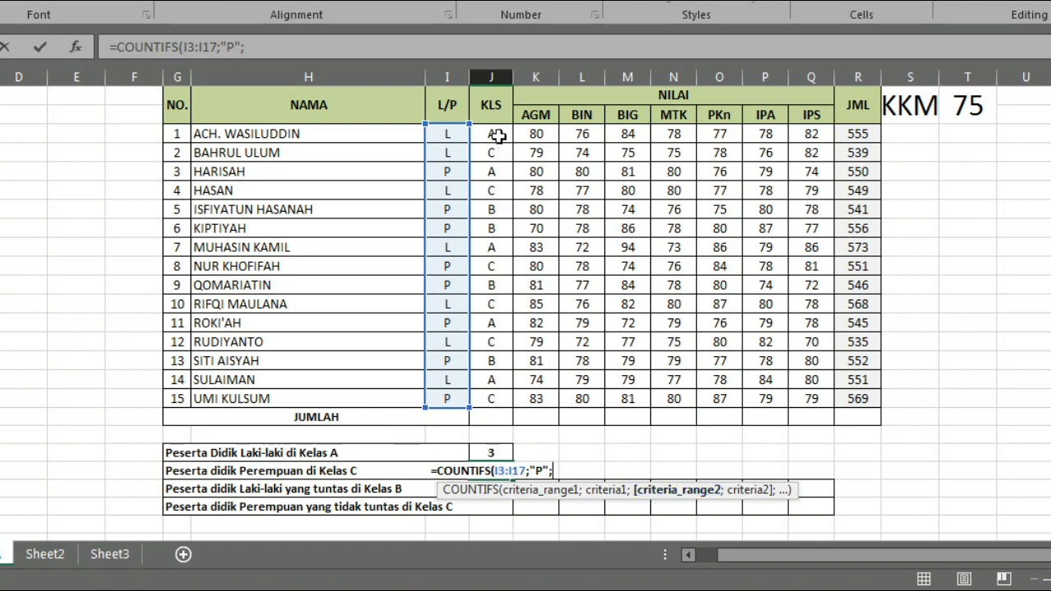
left_click_drag(498, 133, 492, 397)
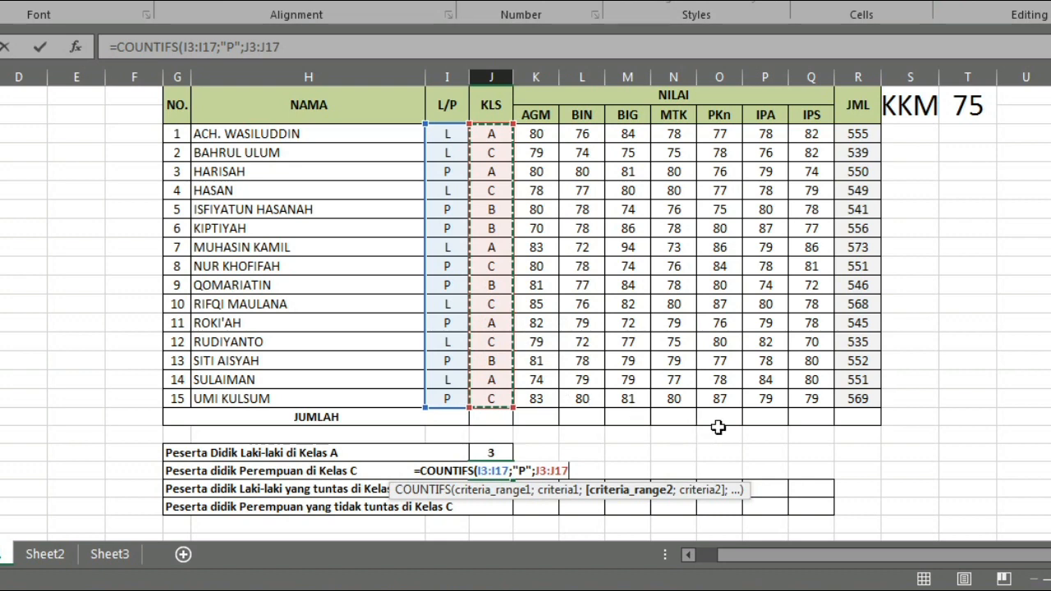
type(";")
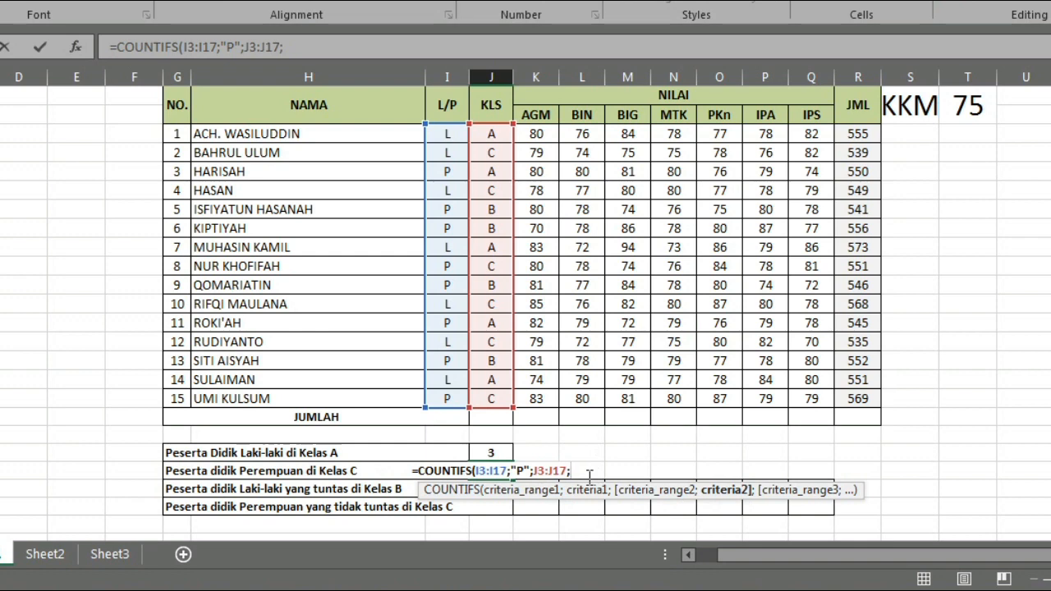
type("\"")
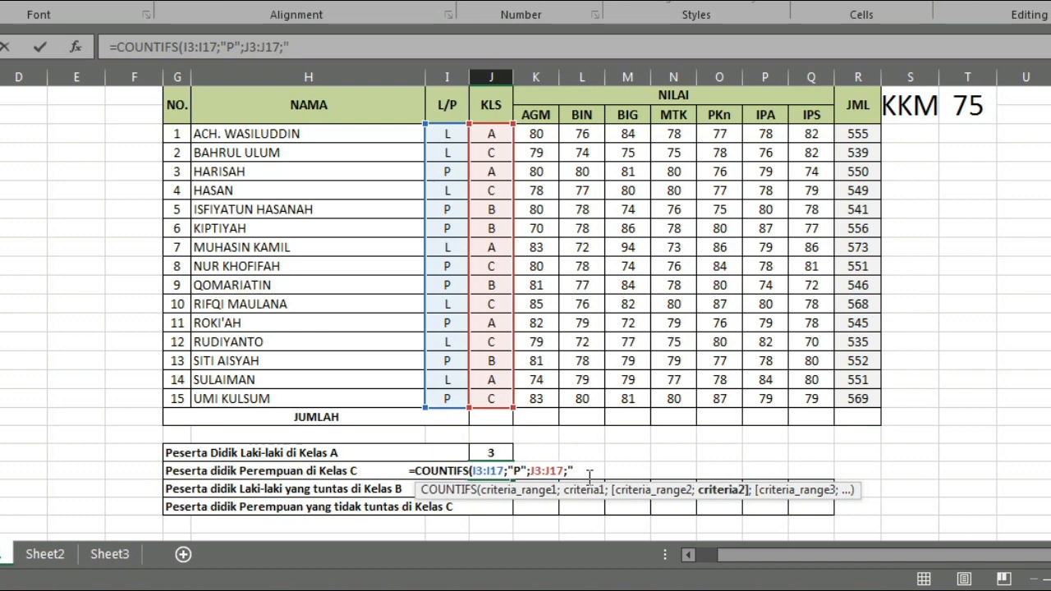
type("C")
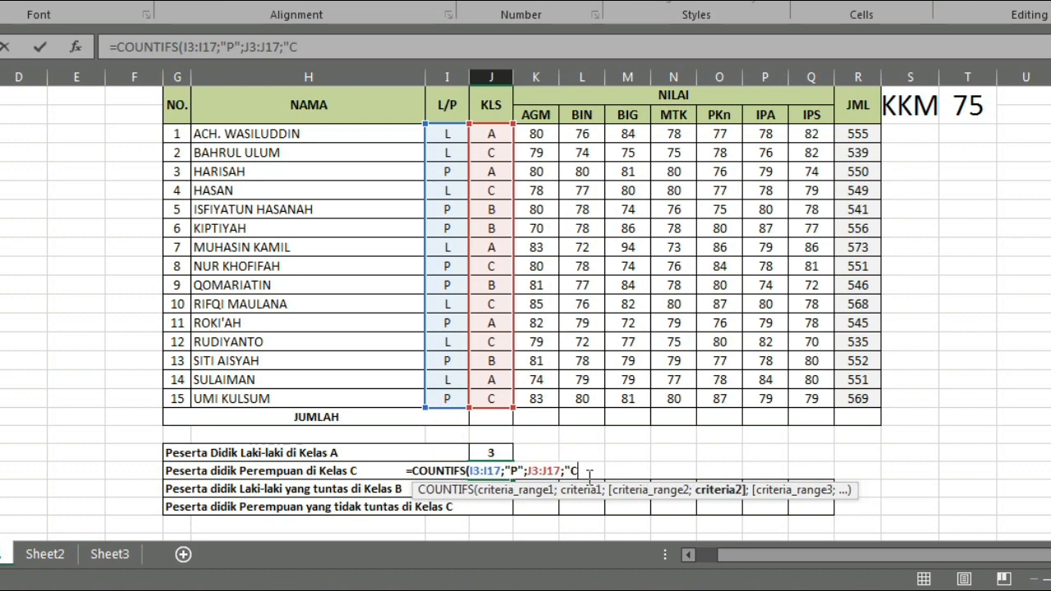
type("\"")
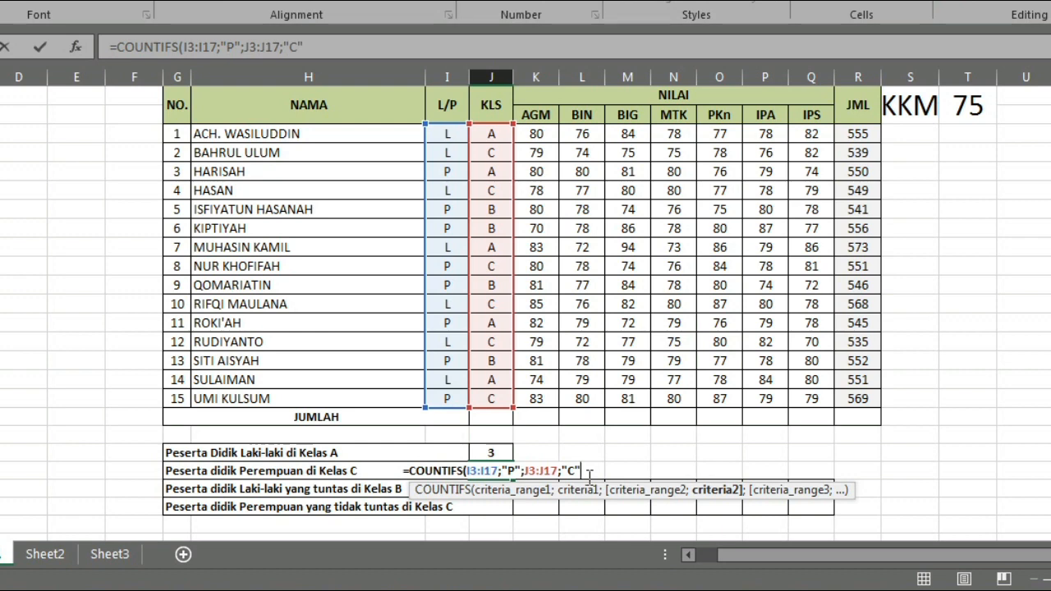
type(")")
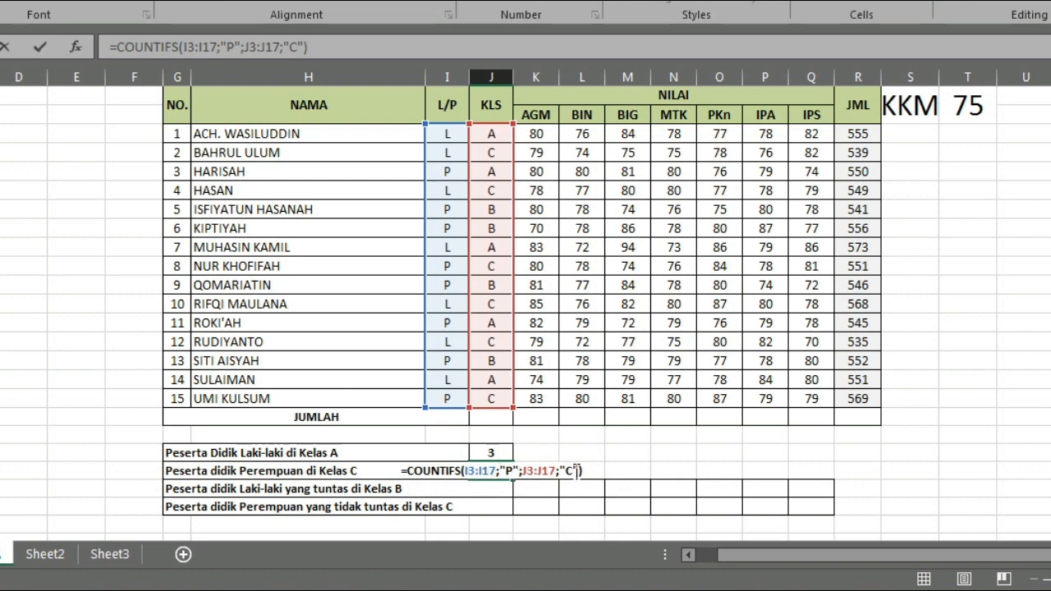
key("Return")
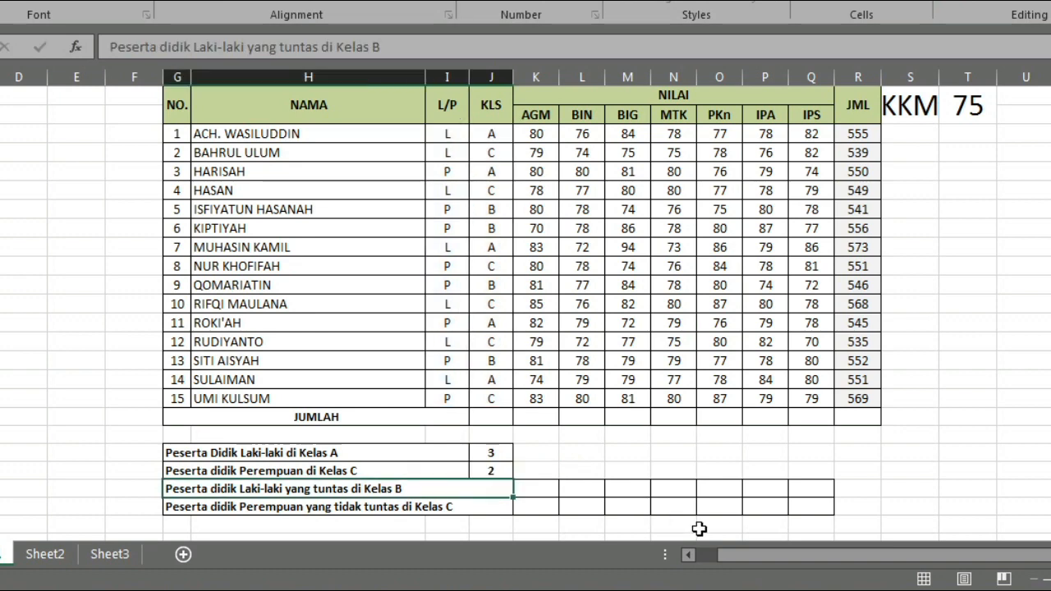
- Check the Perempuan di Kelas C formula result against the table rows that have P in L/P and C in KLS
left_click(503, 474)
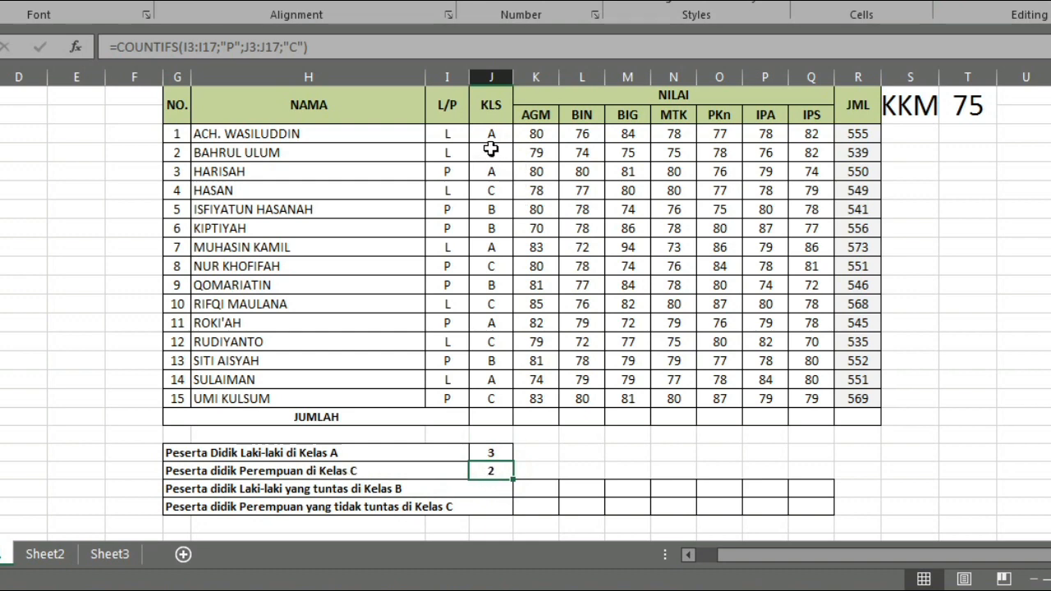
left_click(497, 268)
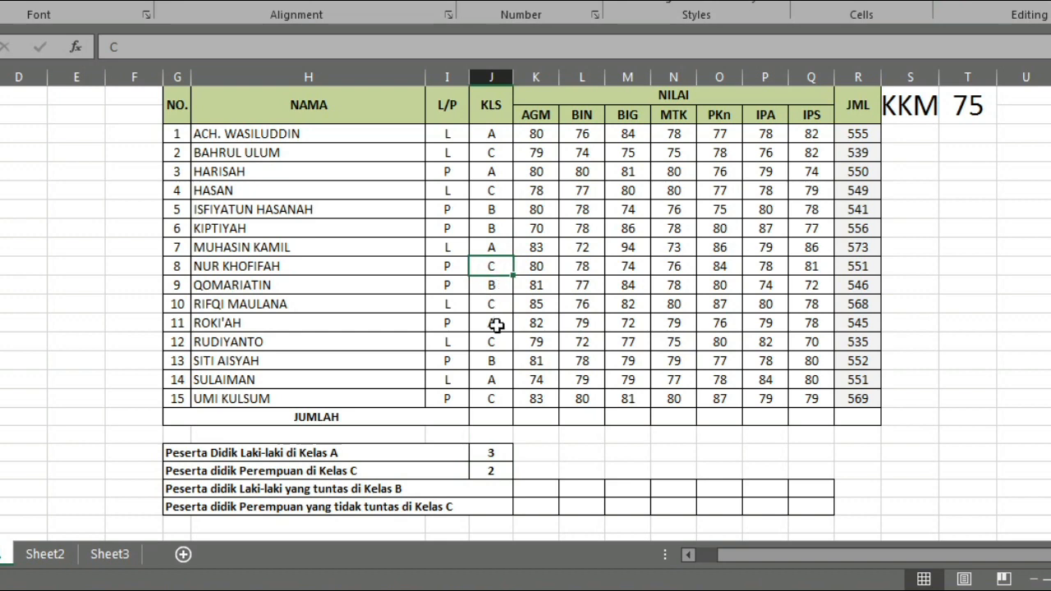
left_click(496, 399)
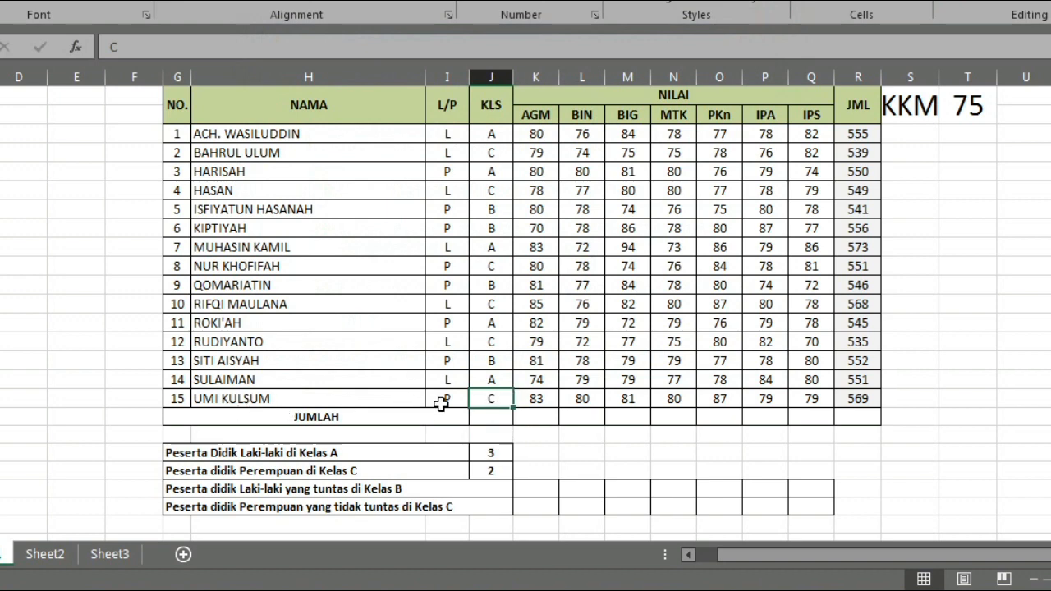
left_click(496, 267)
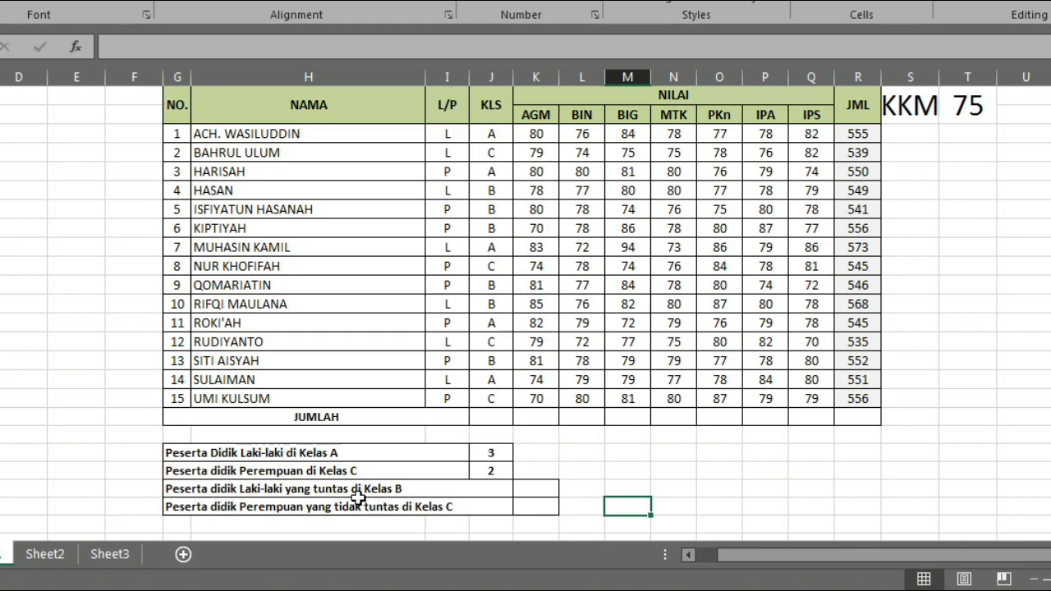
- Start a COUNTIFS formula in K for Peserta didik Laki-laki yang tuntas di Kelas B, with criteria range I3:I17 and criterion I16
left_click(556, 487)
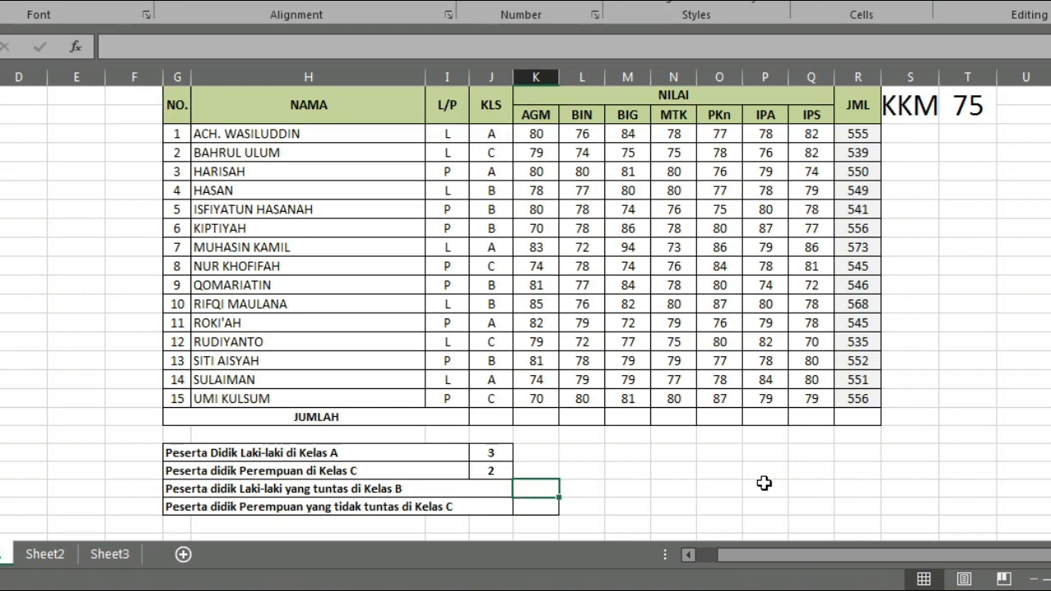
type("=count")
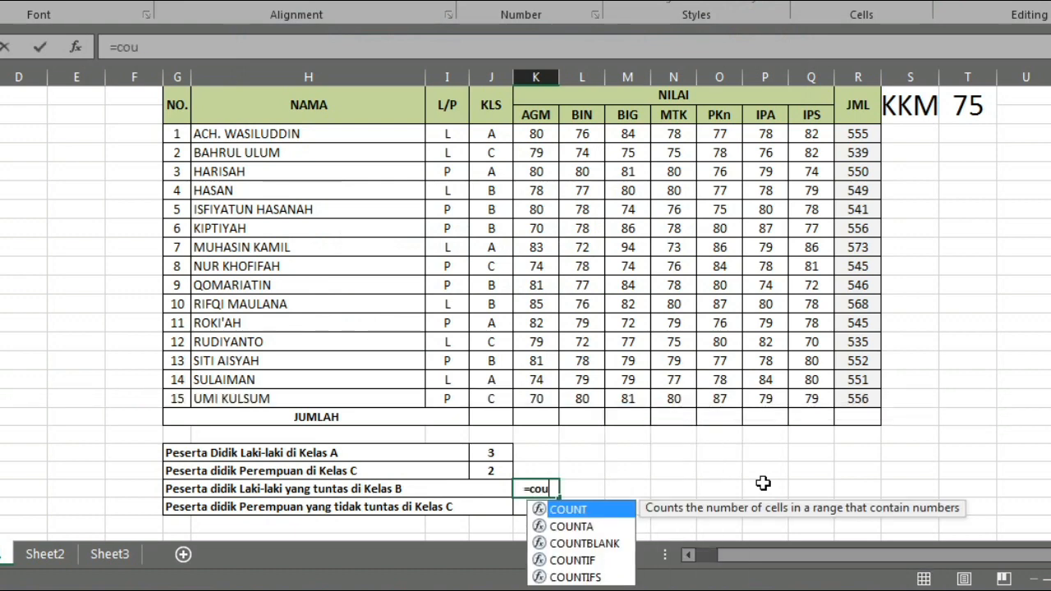
type("fs")
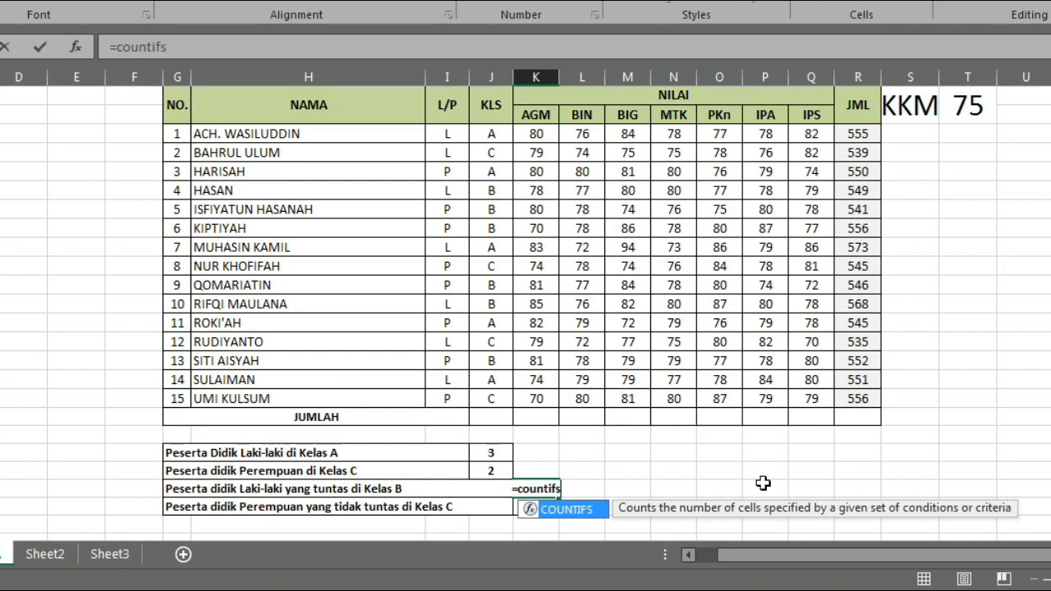
type("(")
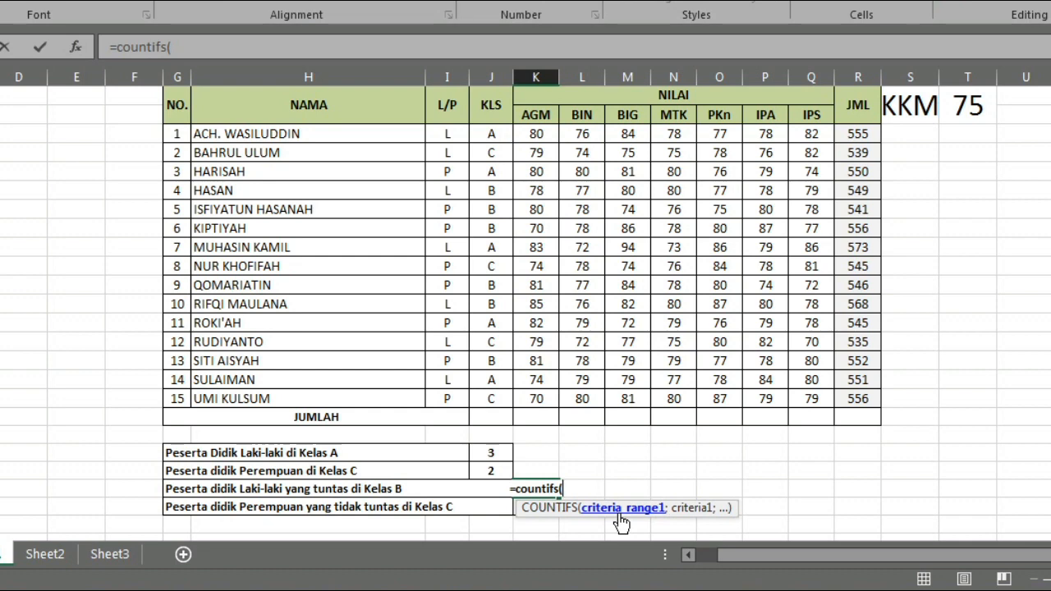
left_click(451, 136)
left_click_drag(451, 136, 451, 398)
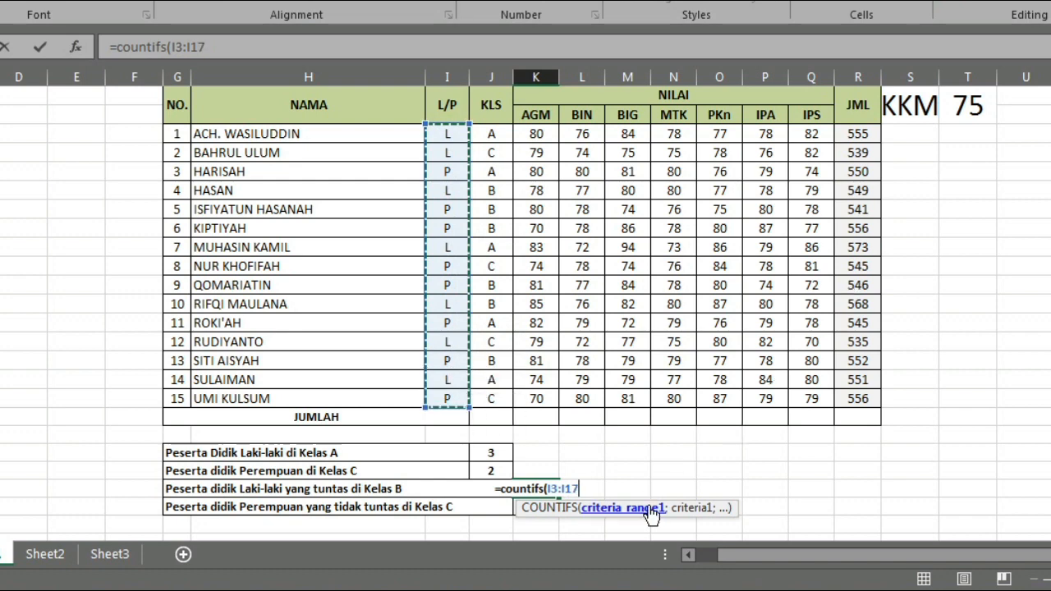
type(";")
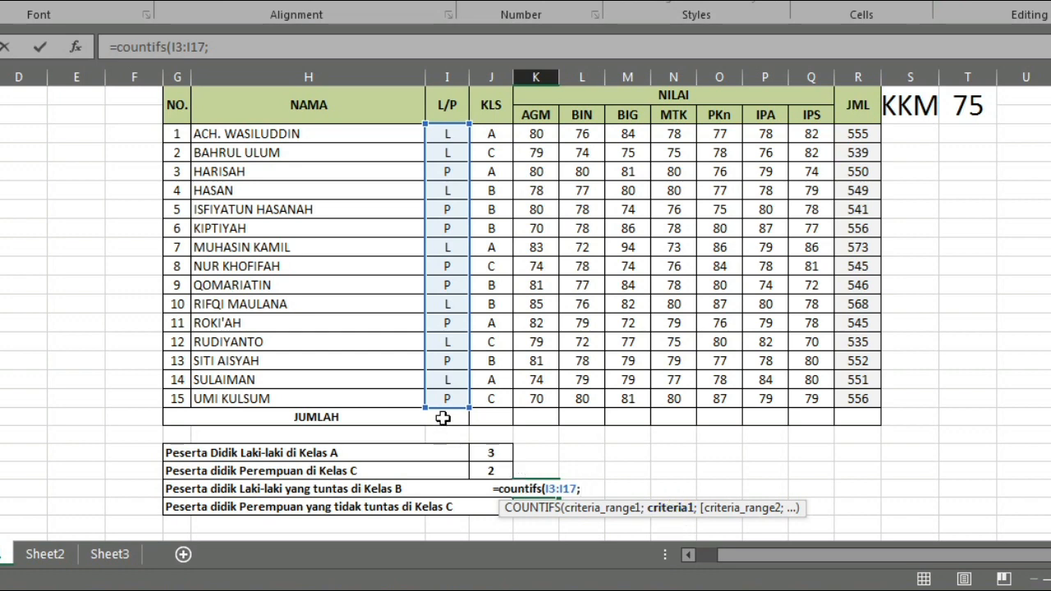
left_click(447, 379)
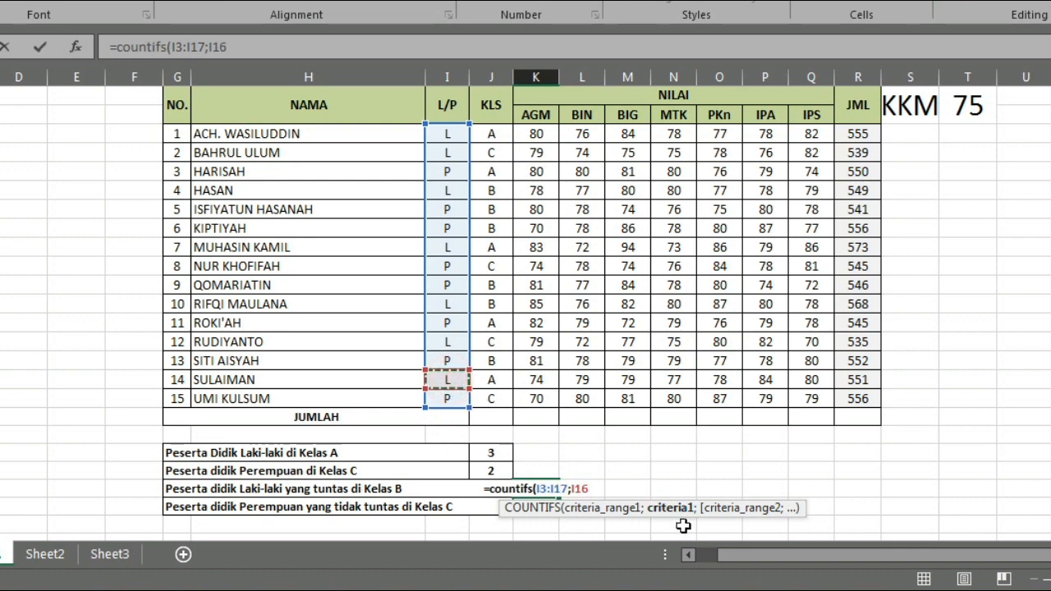
- Add the passing score condition on the AGM grades to the COUNTIFS formula, with range K3:K17 and criterion ">=75"
type(";")
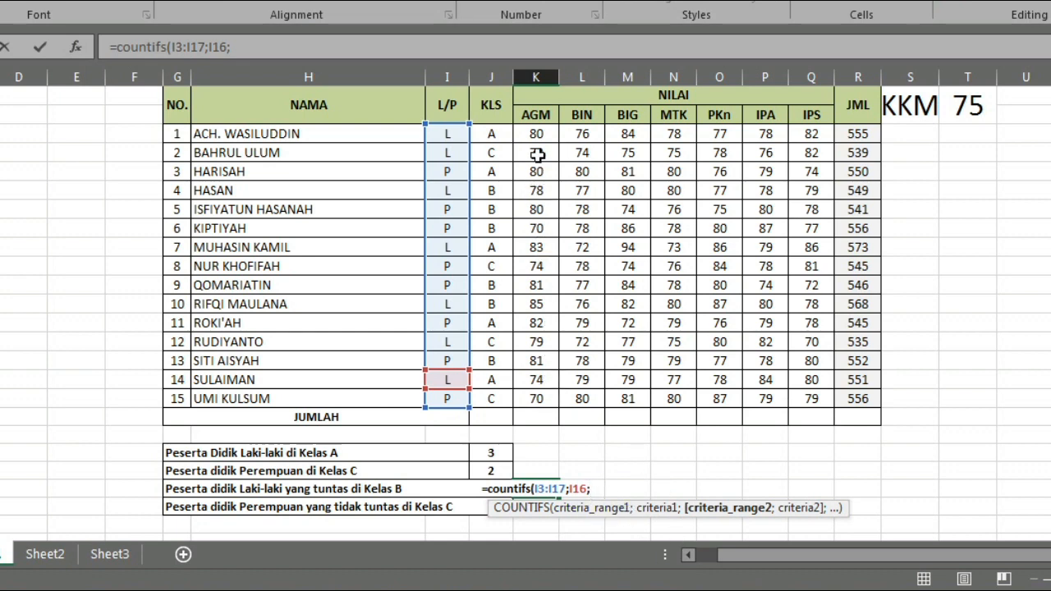
left_click_drag(540, 133, 542, 400)
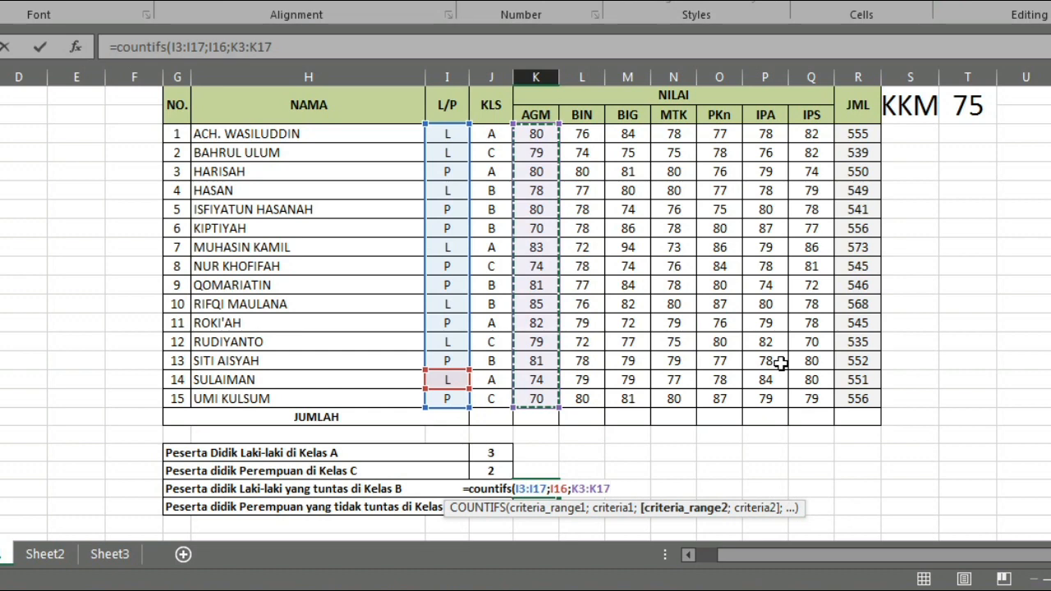
type(";")
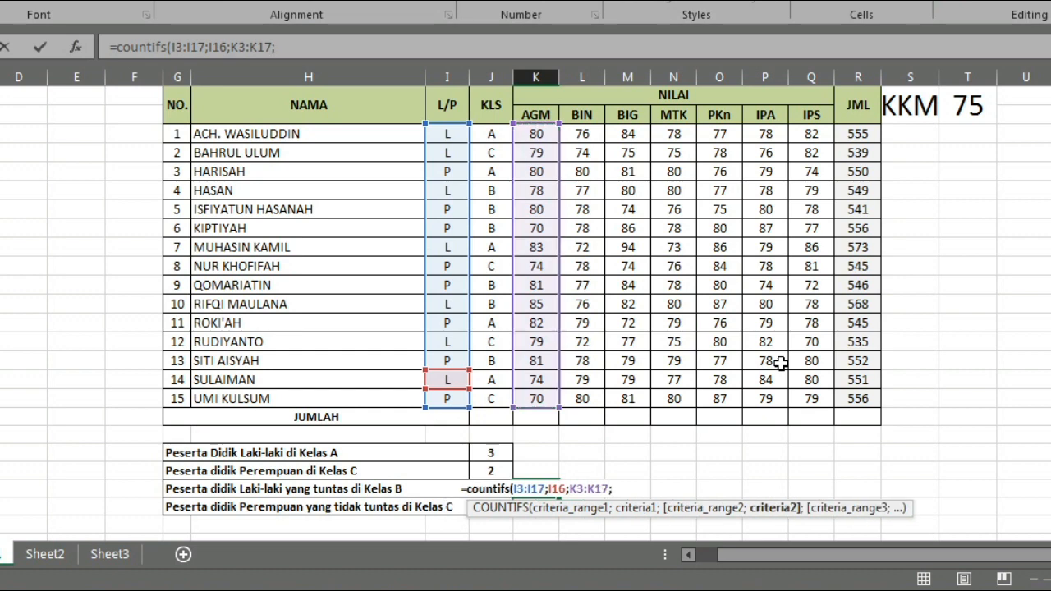
type("\"")
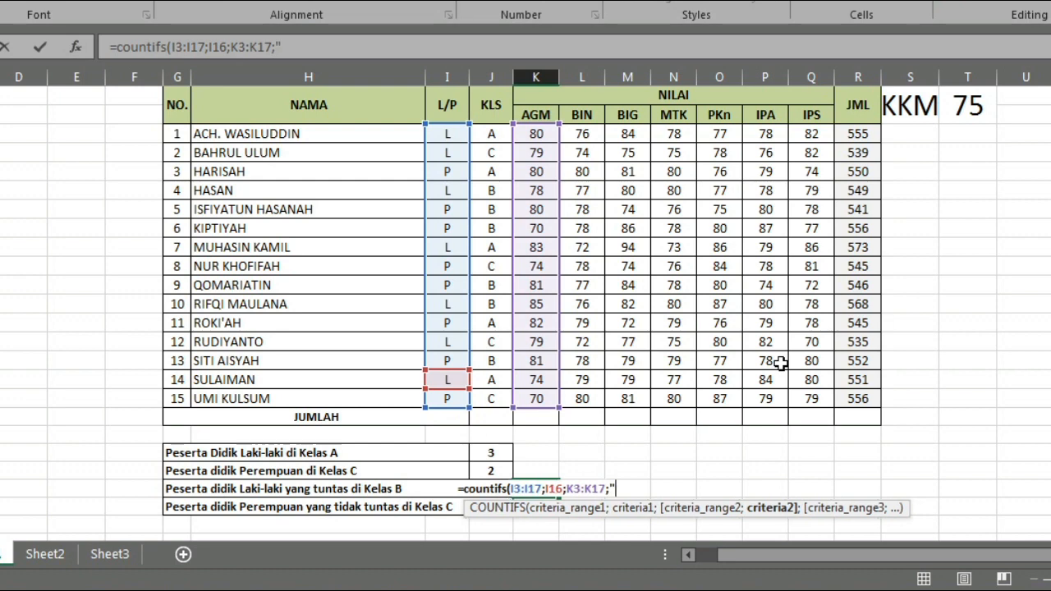
type(">=")
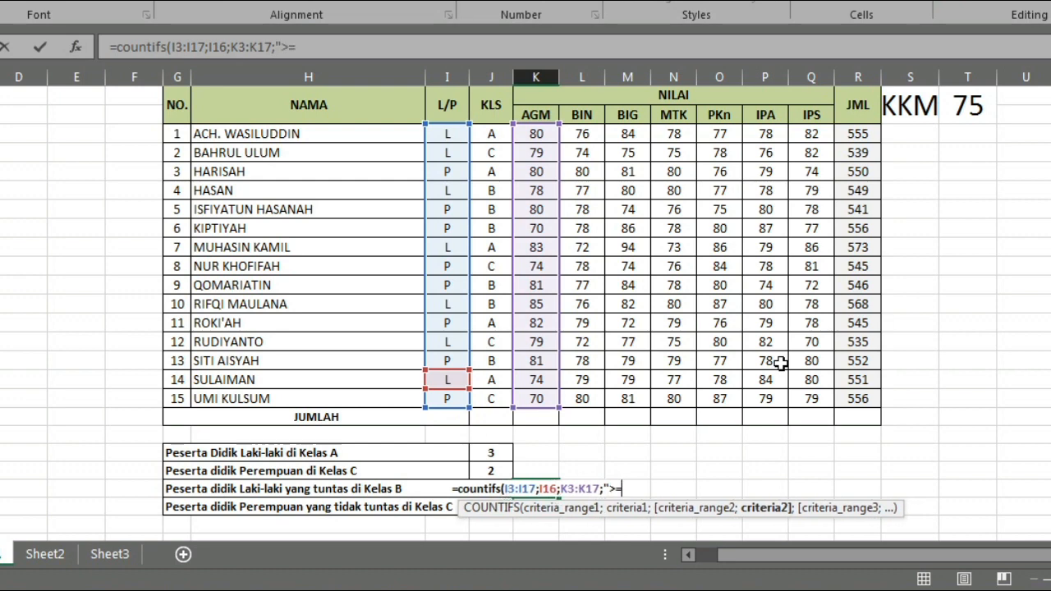
type("7")
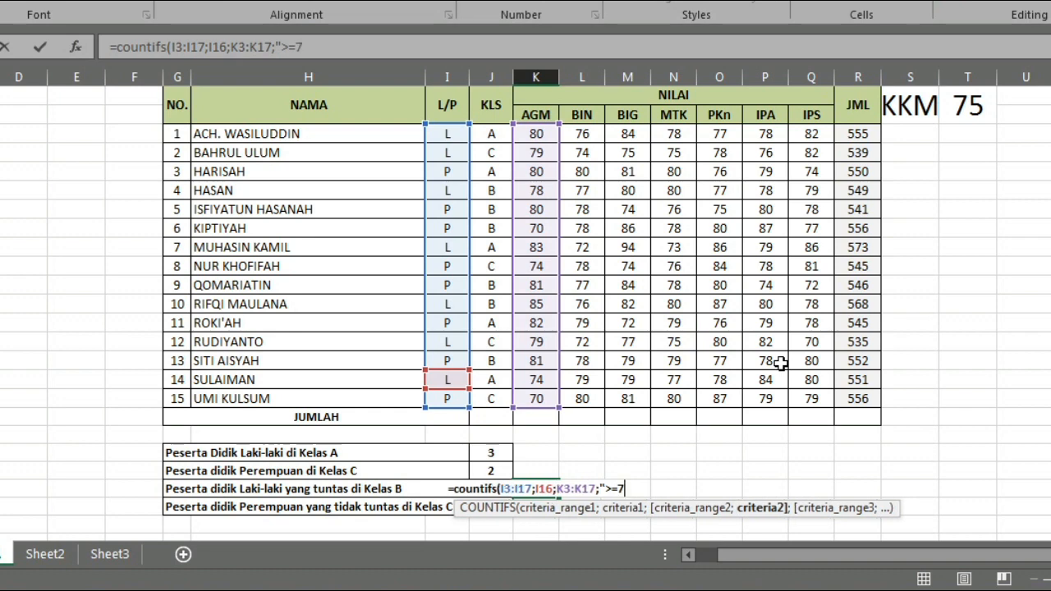
type("5")
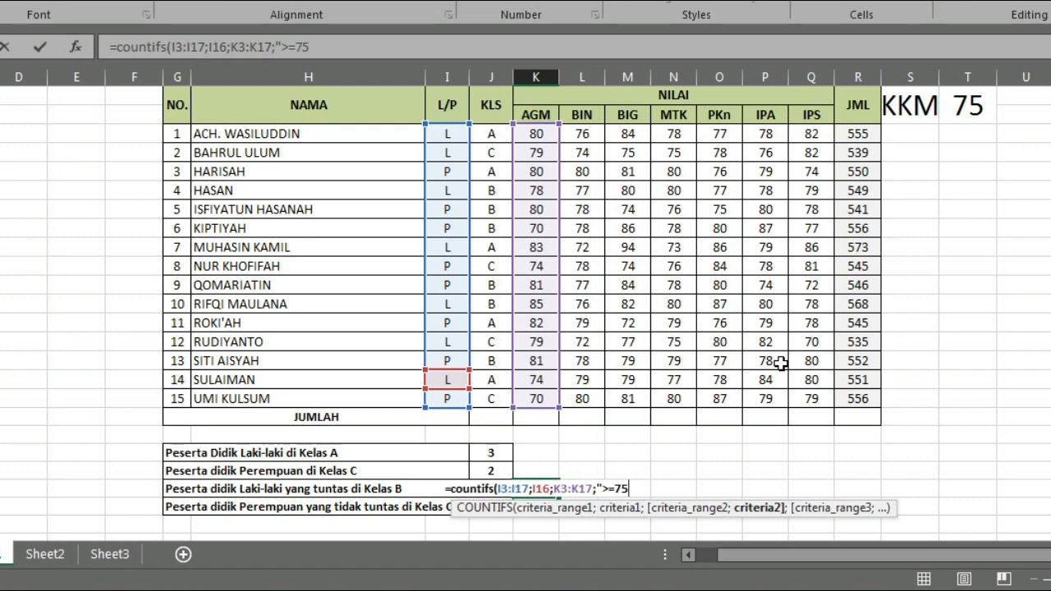
type("\";")
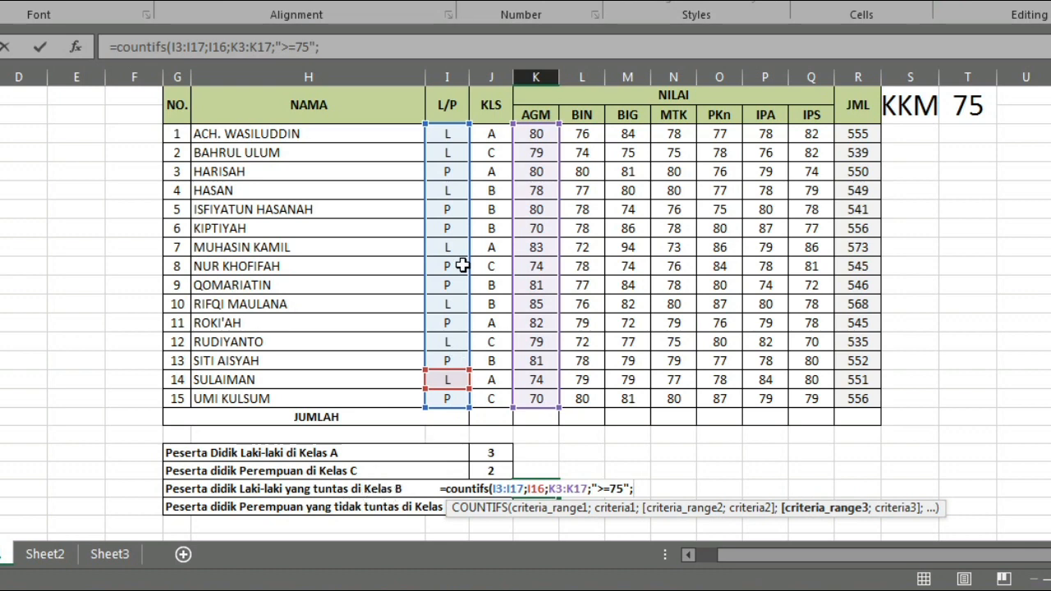
- Add the class condition with range J3:J17 and criterion J15 to the COUNTIFS formula, close it and commit it
left_click_drag(490, 133, 488, 400)
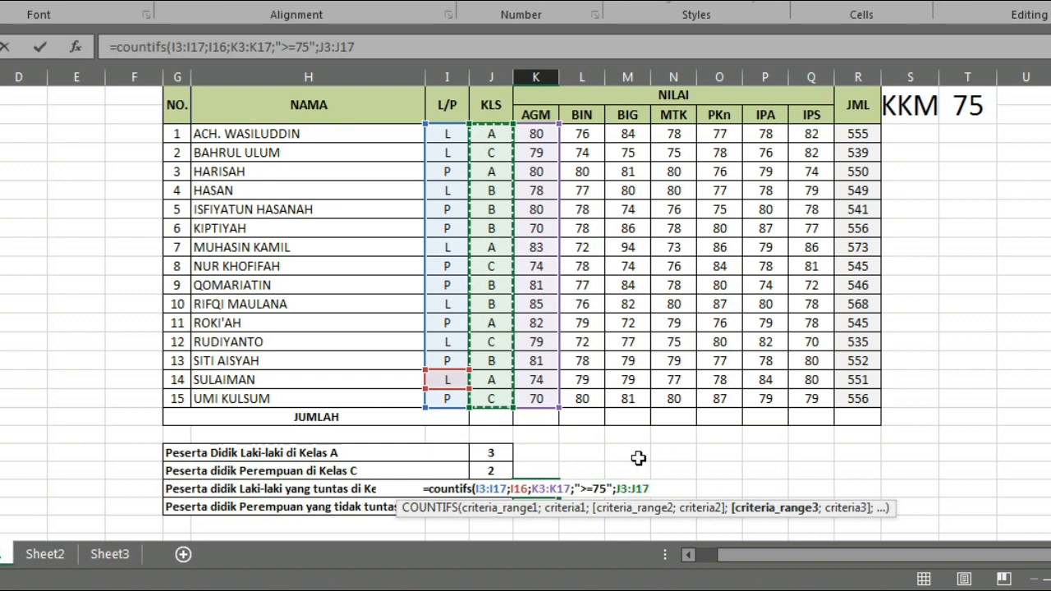
type(";")
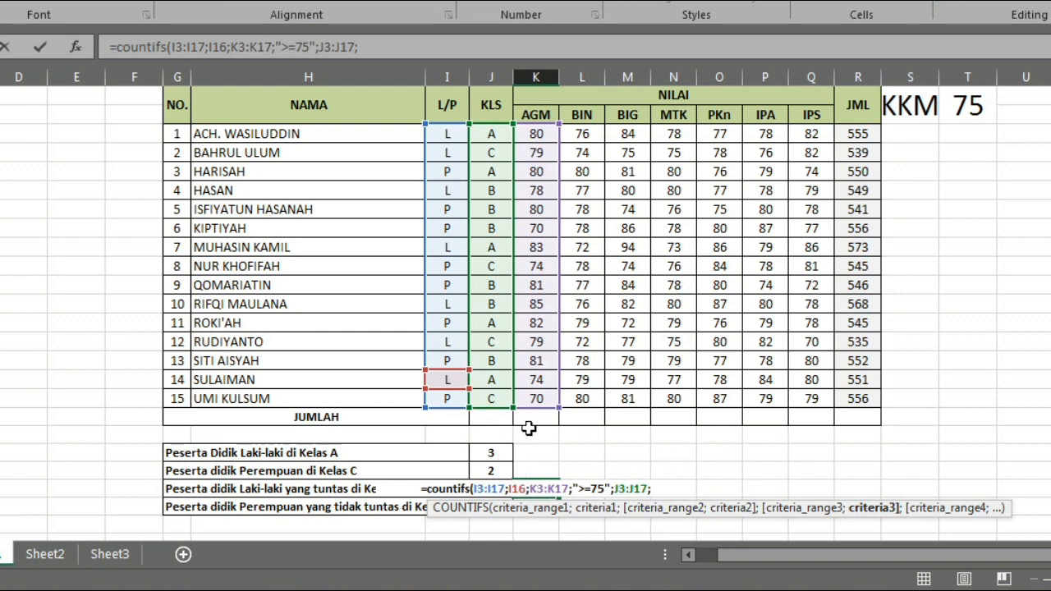
left_click(490, 360)
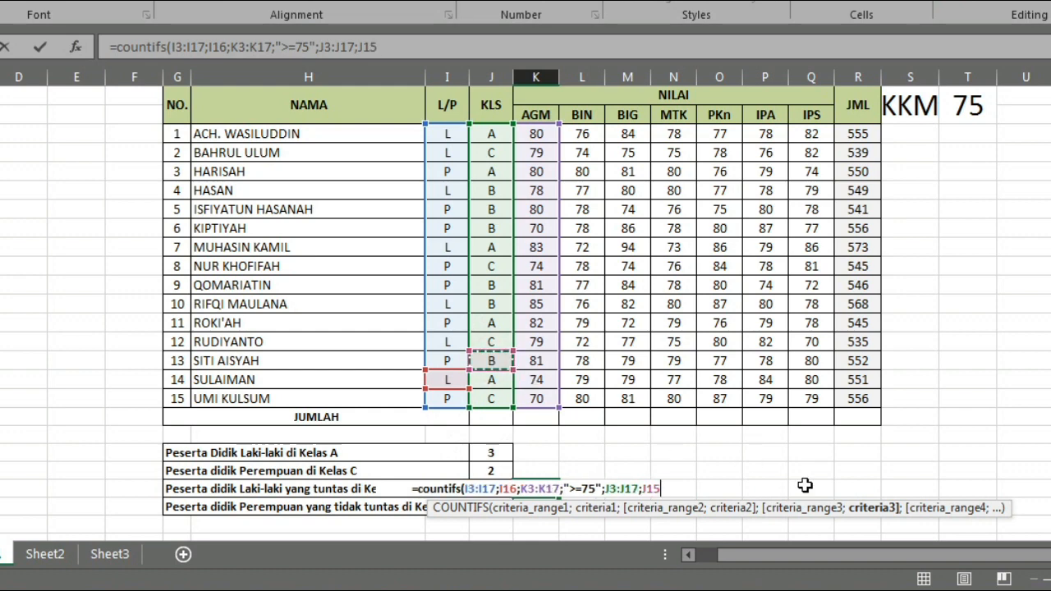
type(")")
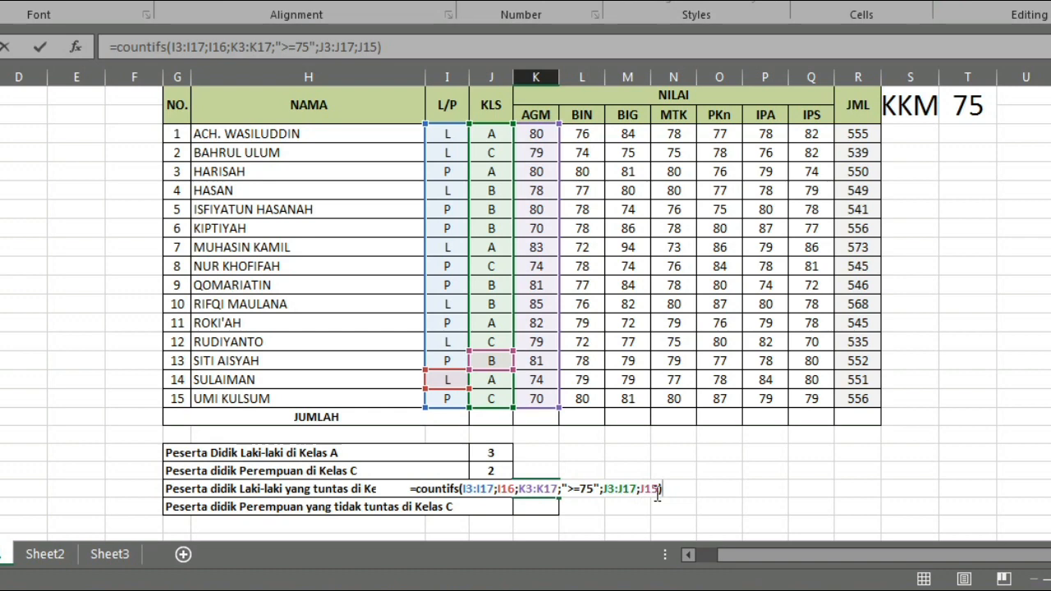
key("Return")
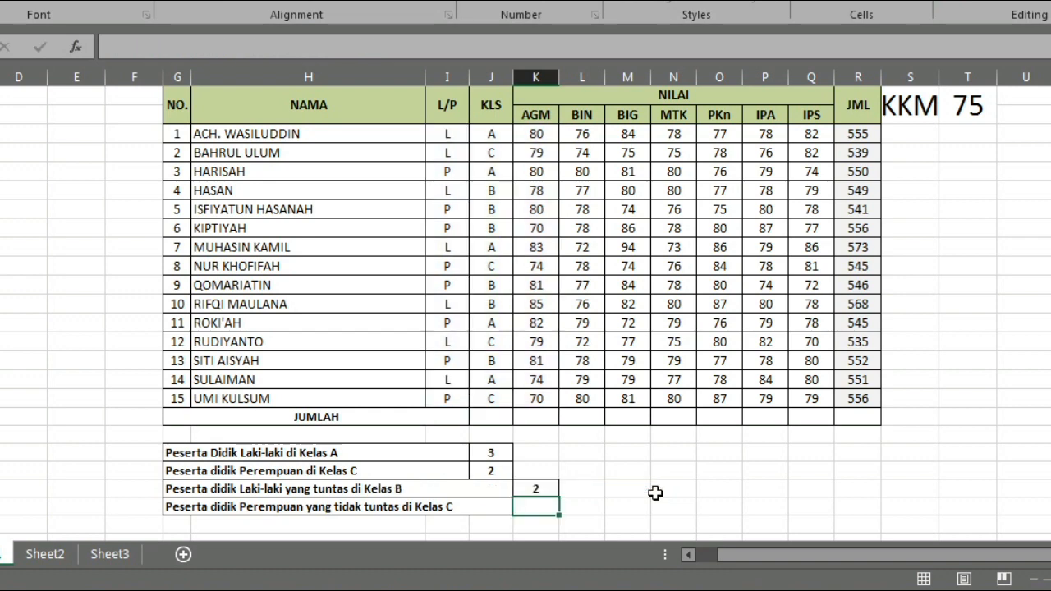
- Check the Laki-laki yang tuntas di Kelas B result against the table rows with L, class B and an AGM grade of at least 75
left_click(551, 488)
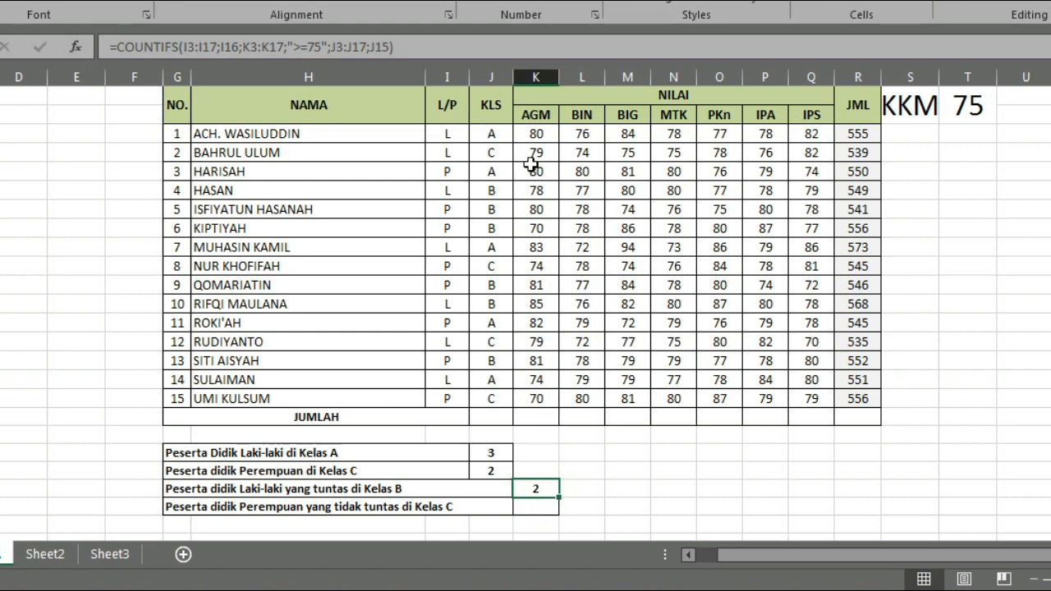
left_click(490, 192)
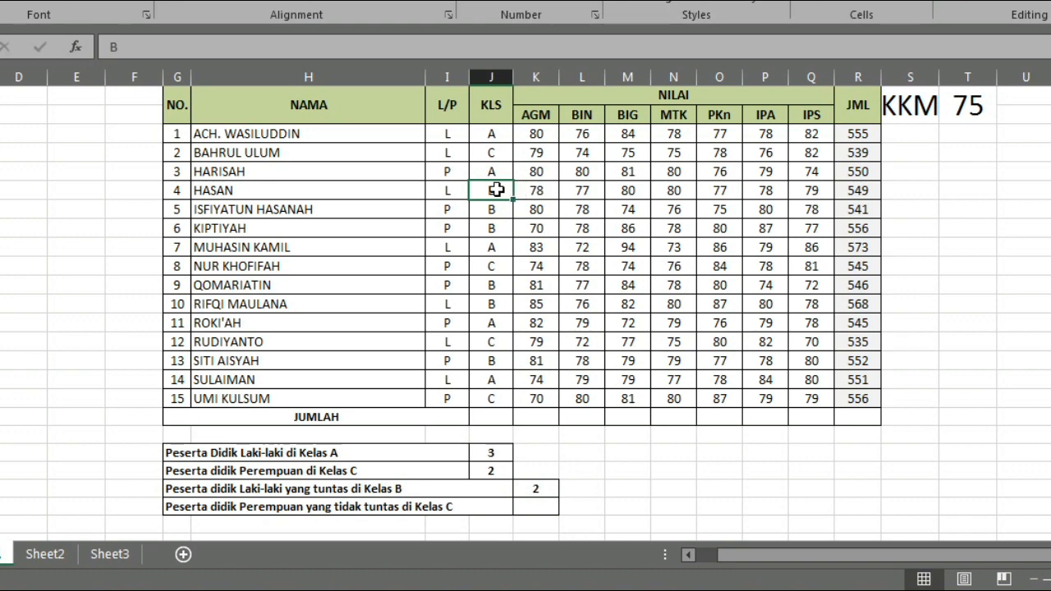
left_click(525, 190)
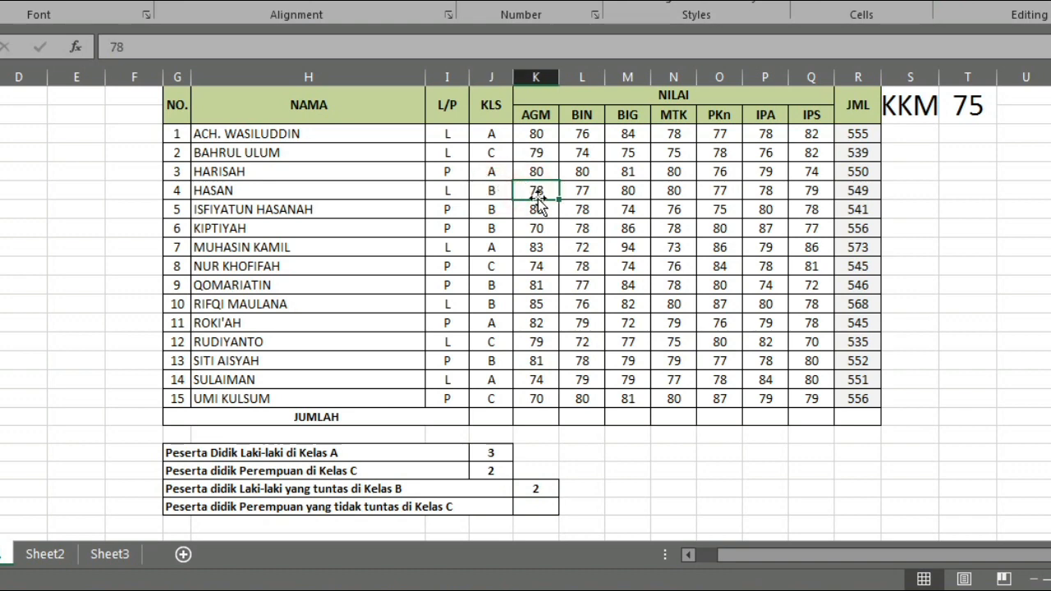
left_click(501, 309)
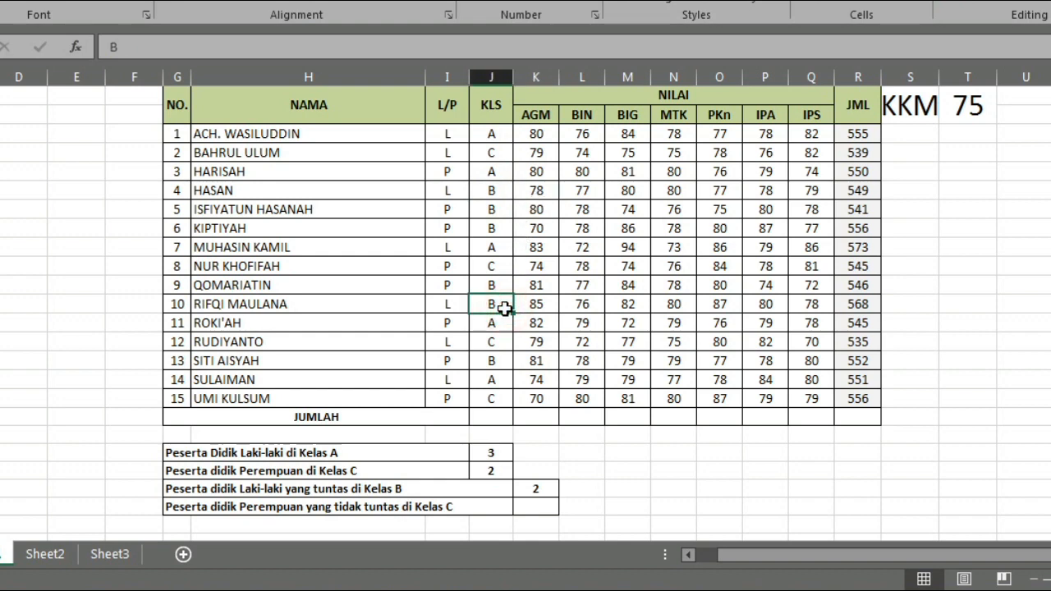
left_click(453, 307)
left_click(498, 306)
left_click(539, 304)
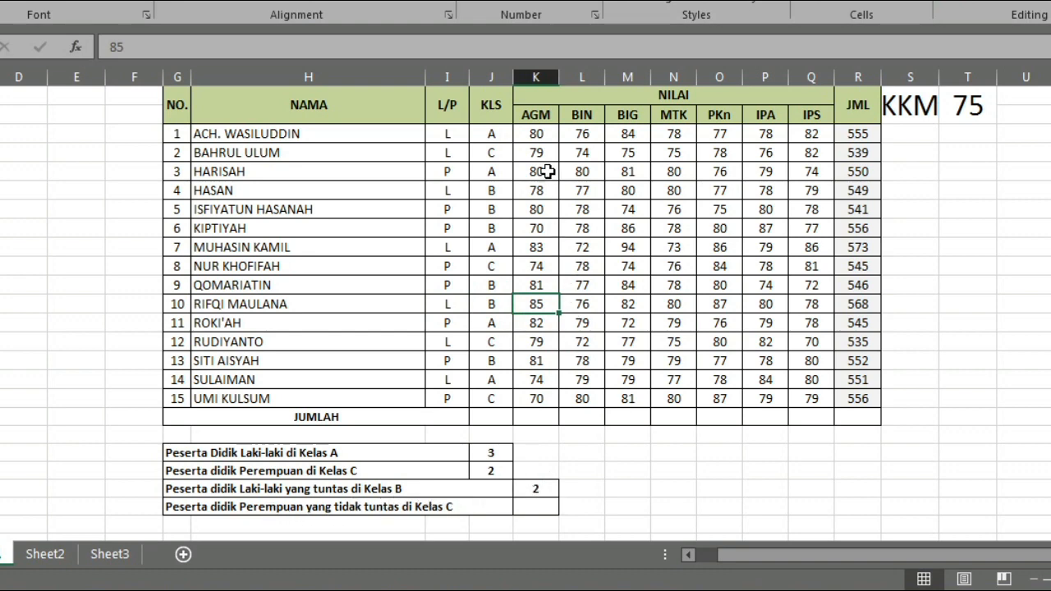
left_click(406, 490)
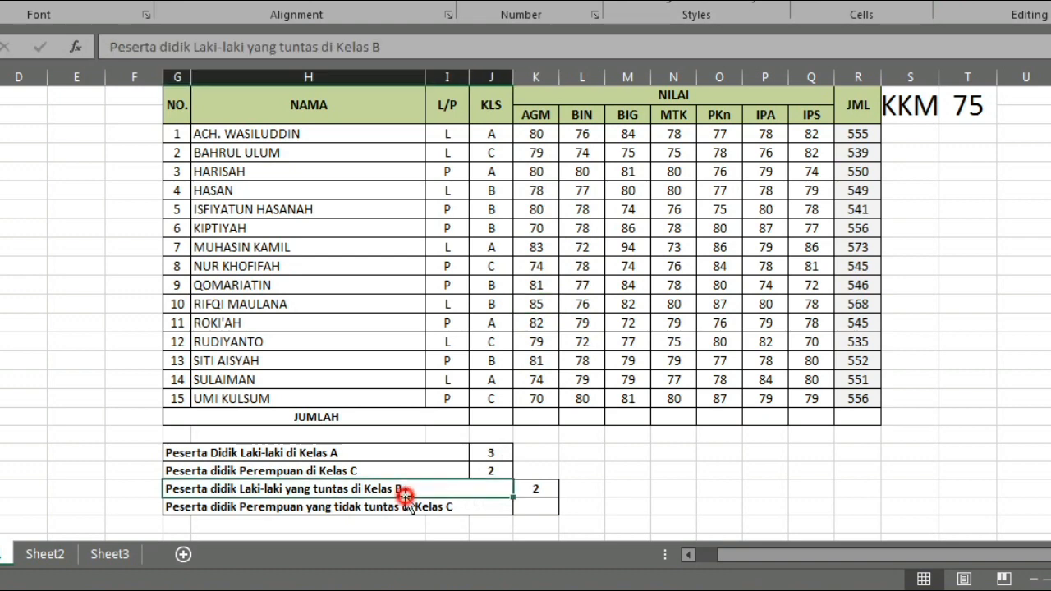
left_click(546, 488)
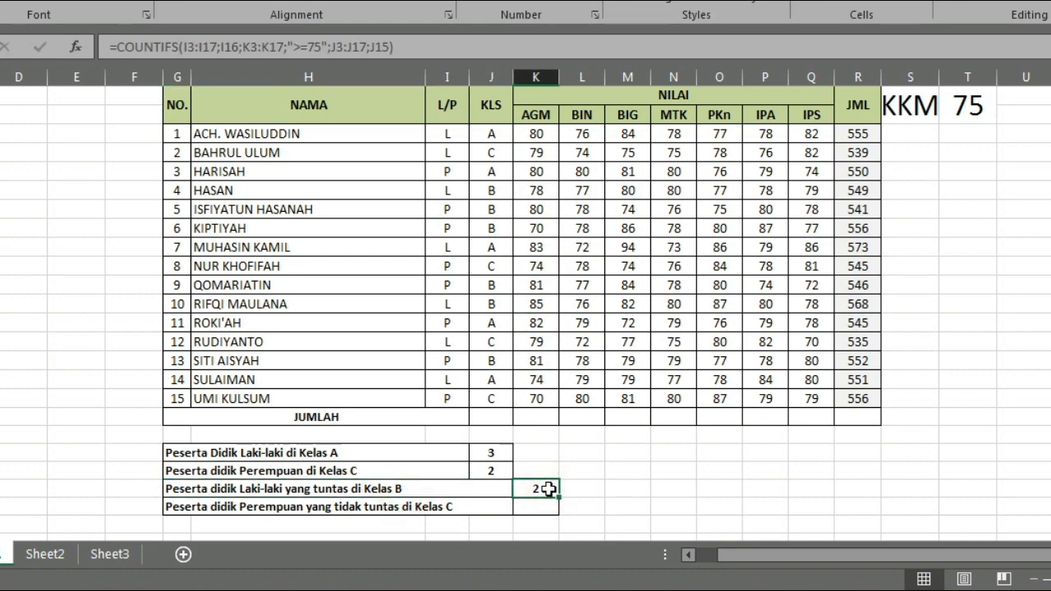
- Start a COUNTIFS formula in K for Peserta didik Perempuan yang tidak tuntas di Kelas C, with criteria range I3:I17 and criterion "P"
key("Down")
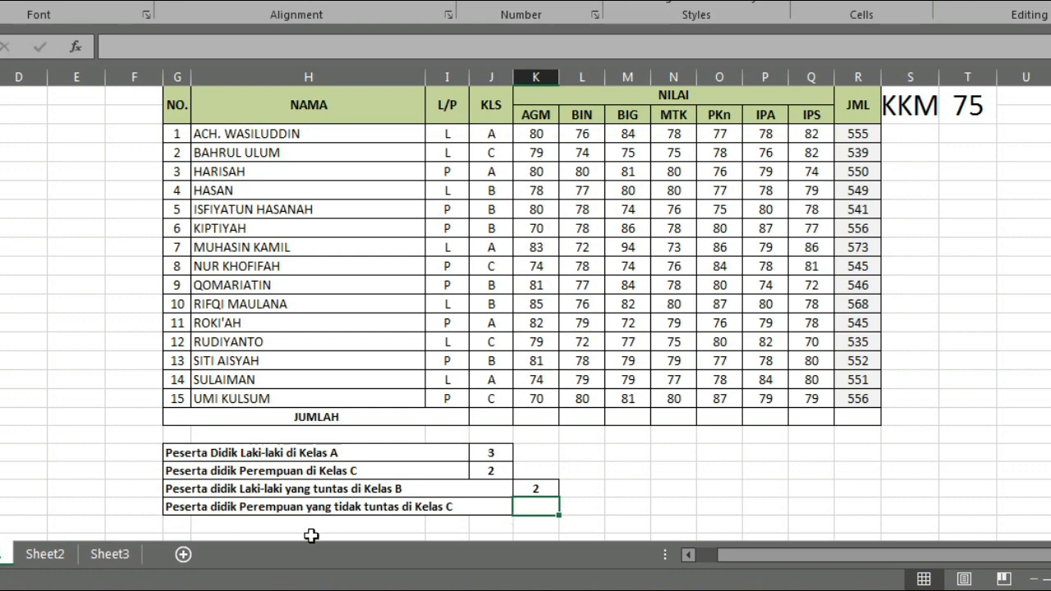
left_click(476, 507)
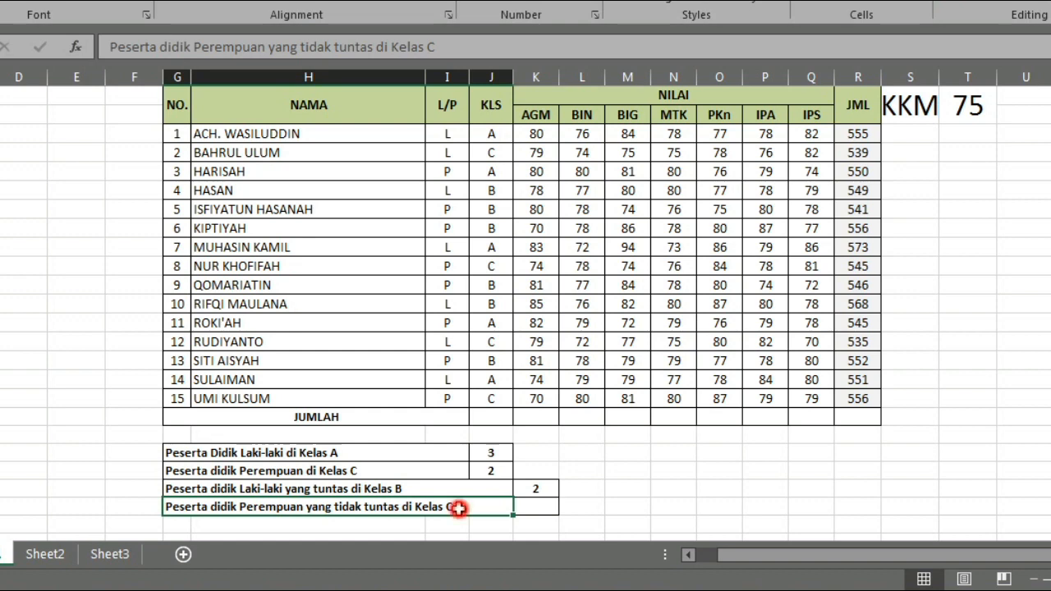
left_click(536, 507)
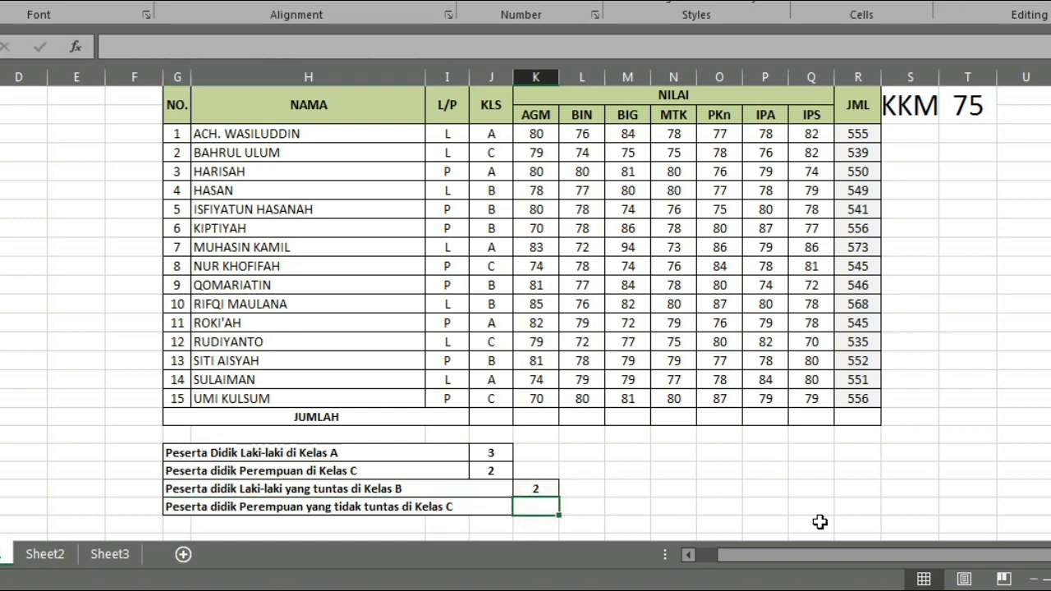
type("=")
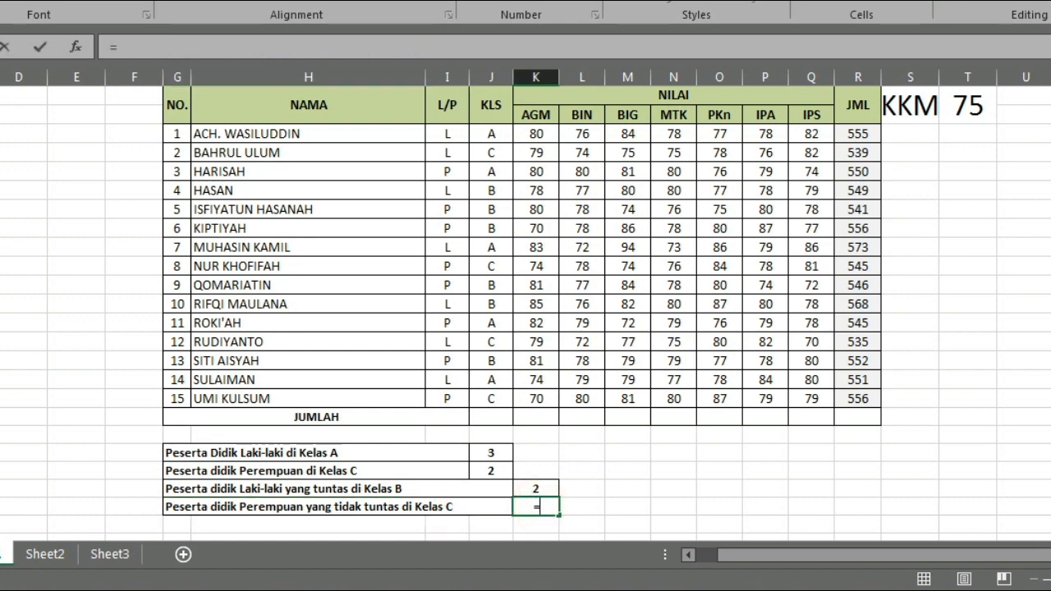
type("count")
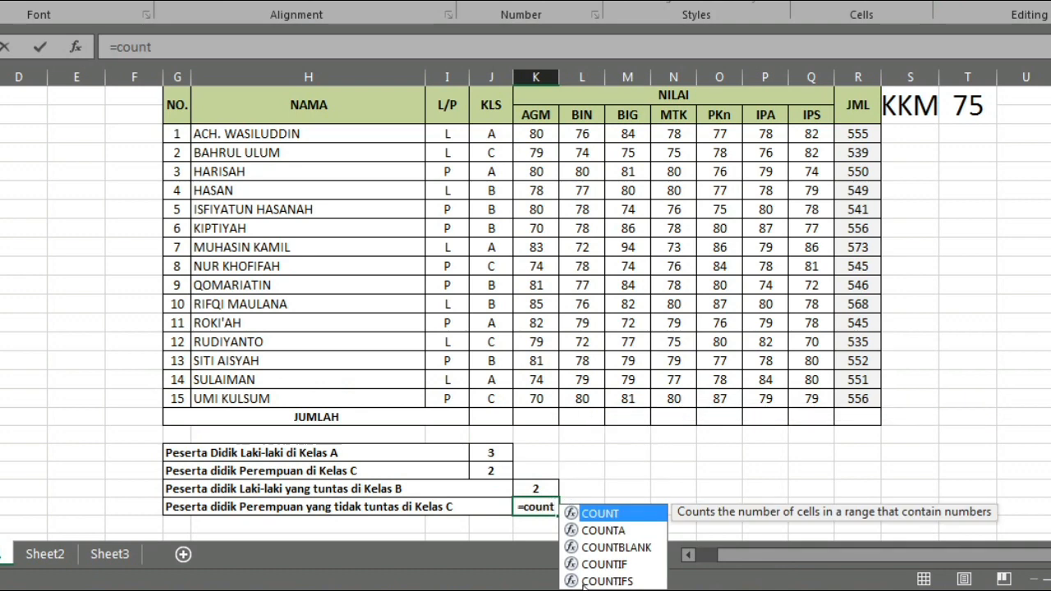
double_click(585, 581)
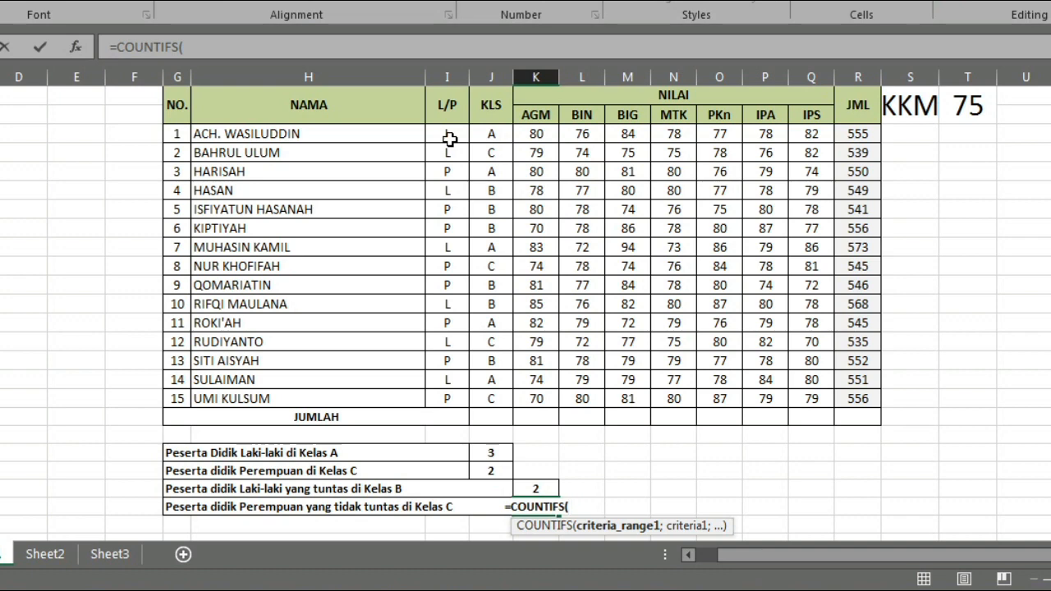
left_click_drag(450, 138, 455, 396)
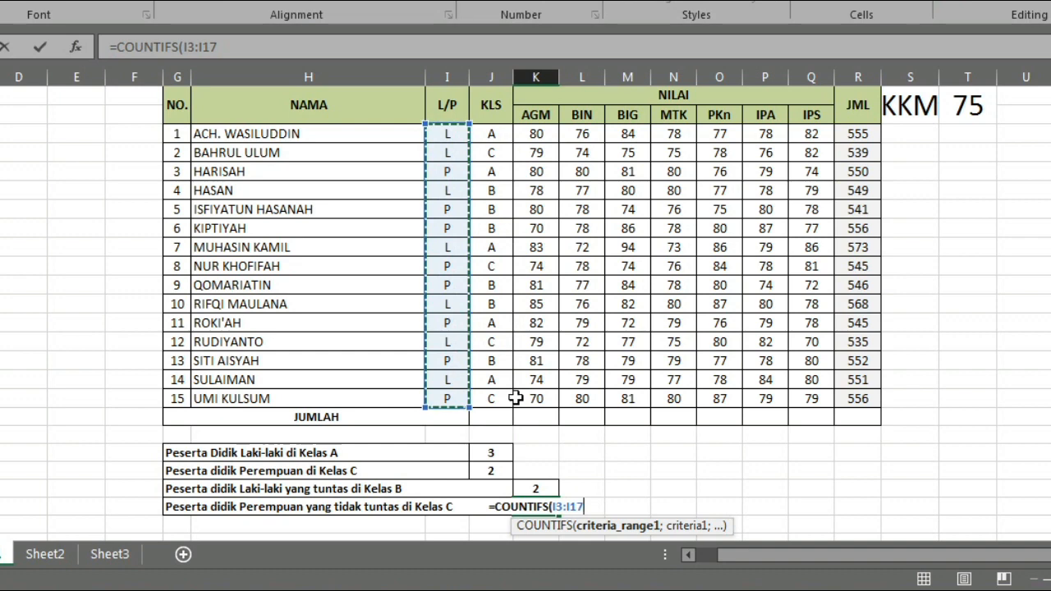
type(";")
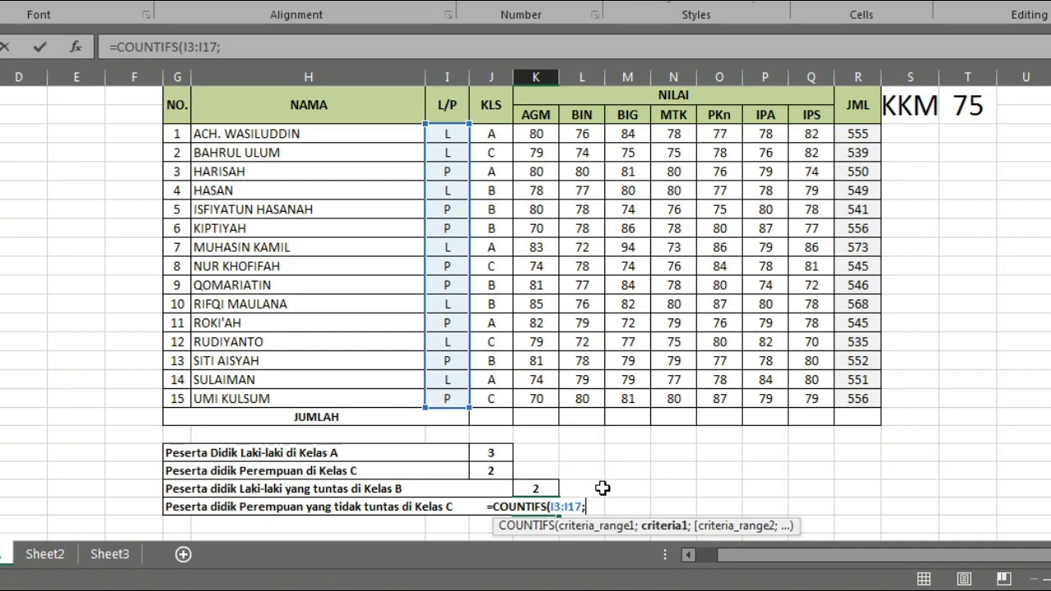
type("\"")
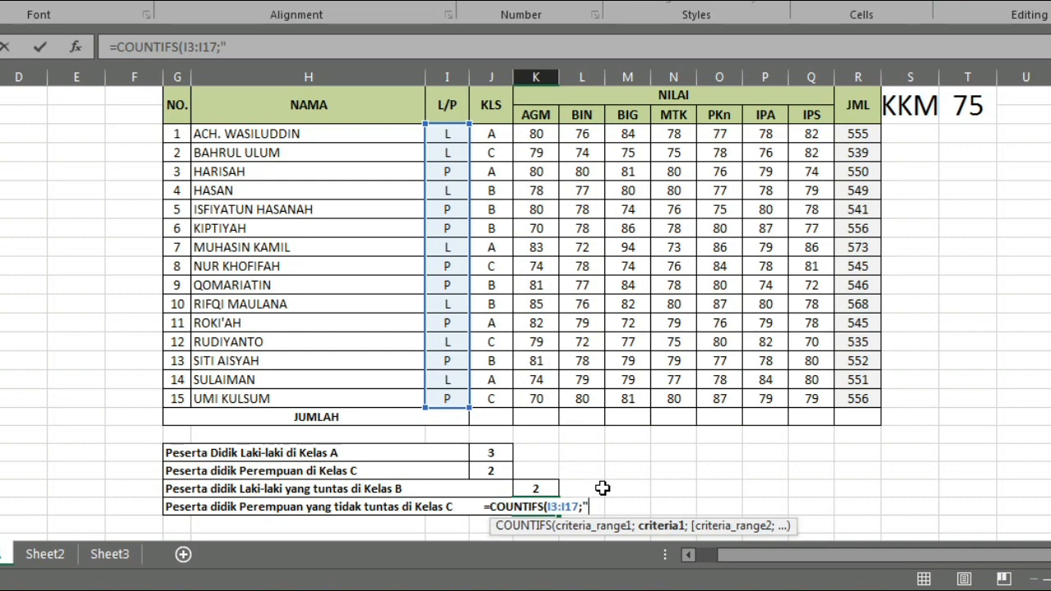
type("P")
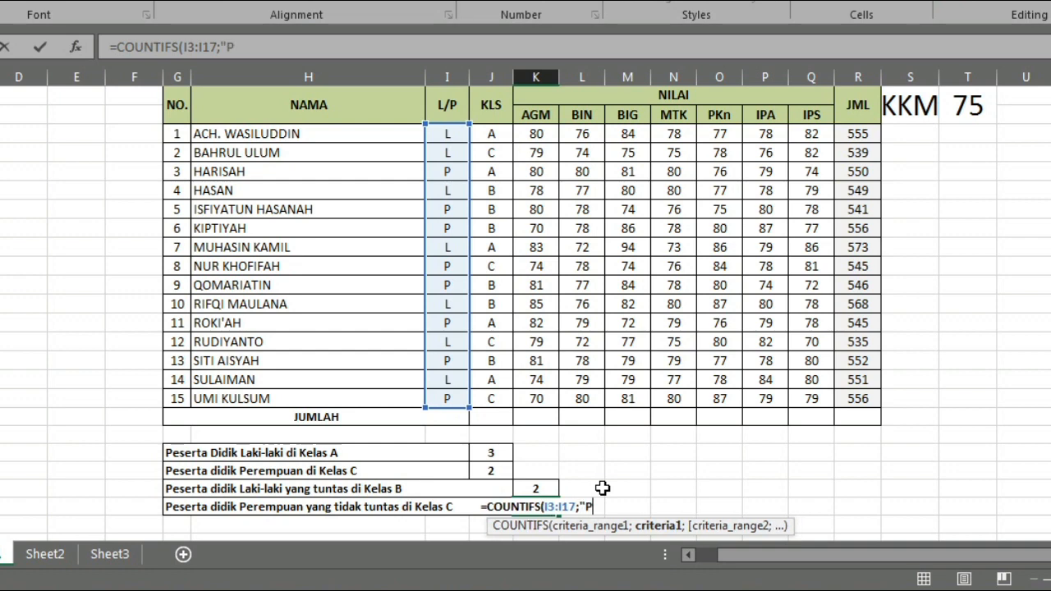
type("\"")
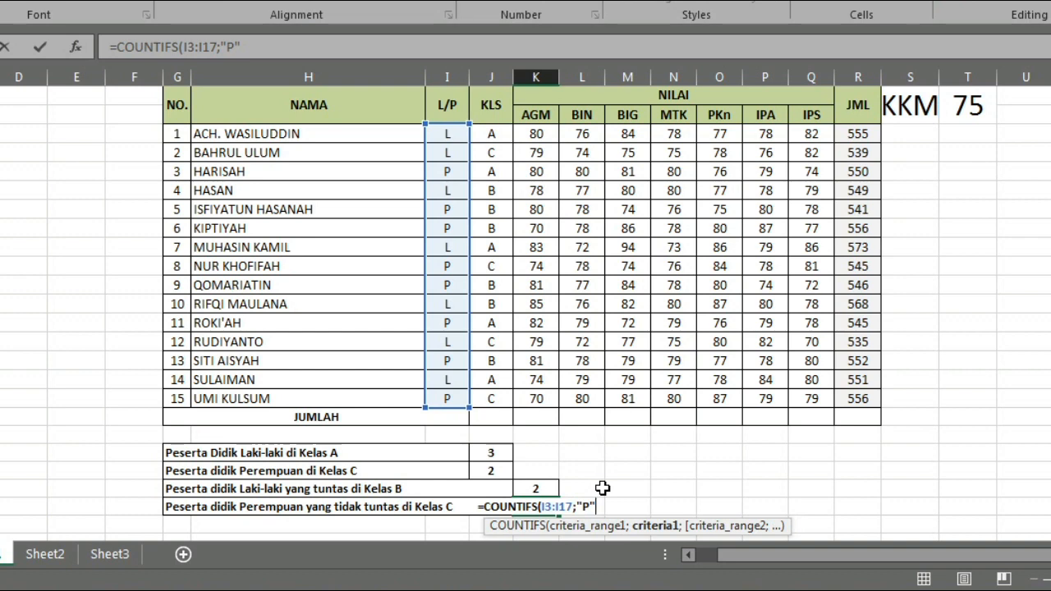
type(";")
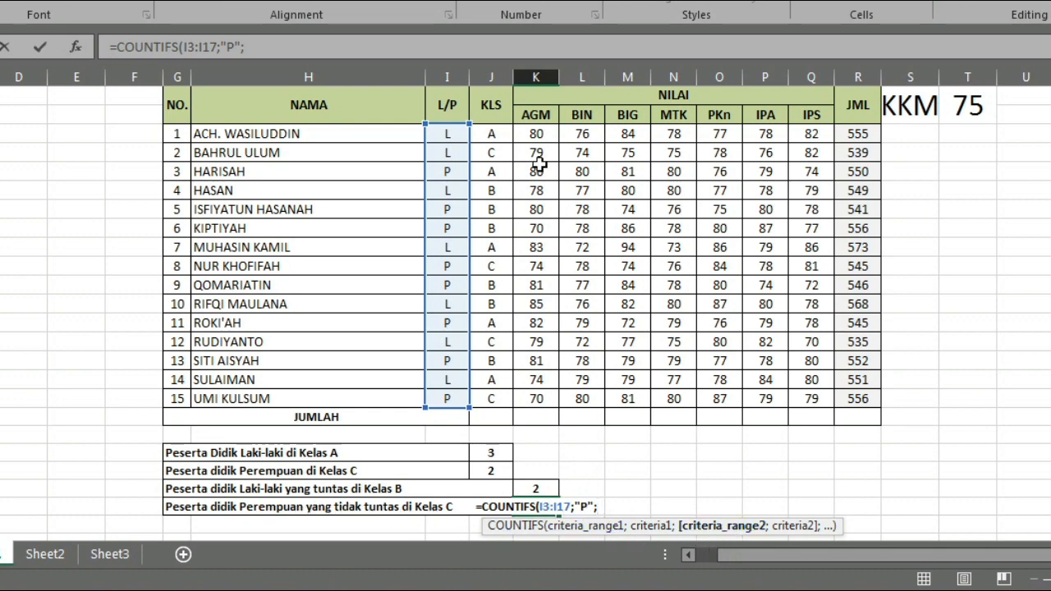
- Add the failing score condition on the AGM grades to the COUNTIFS formula, with range K3:K17 and criterion "<75"
left_click_drag(534, 134, 535, 399)
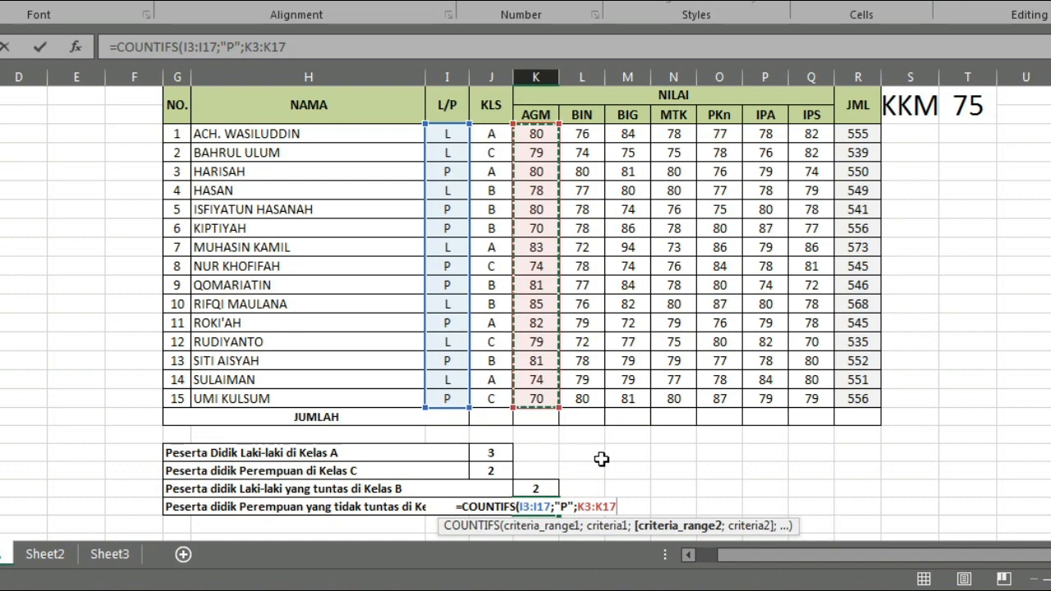
type(";")
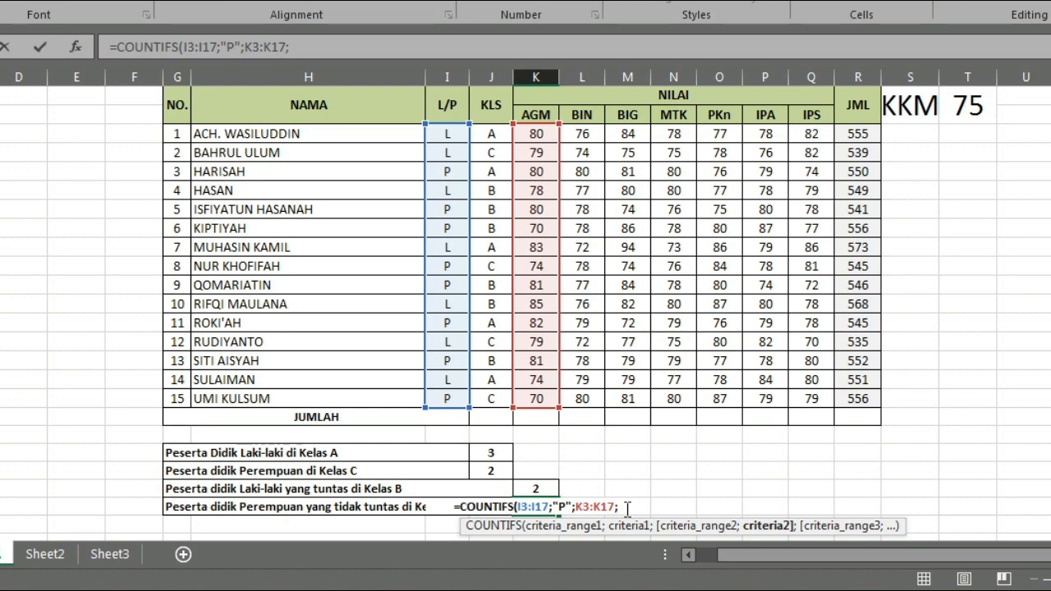
type("\"")
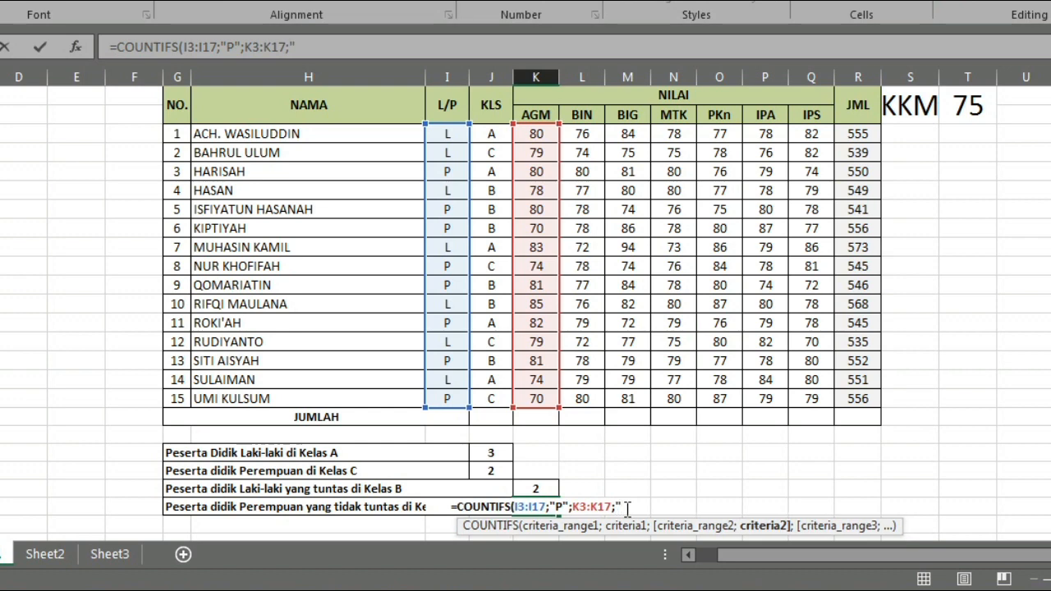
type("<")
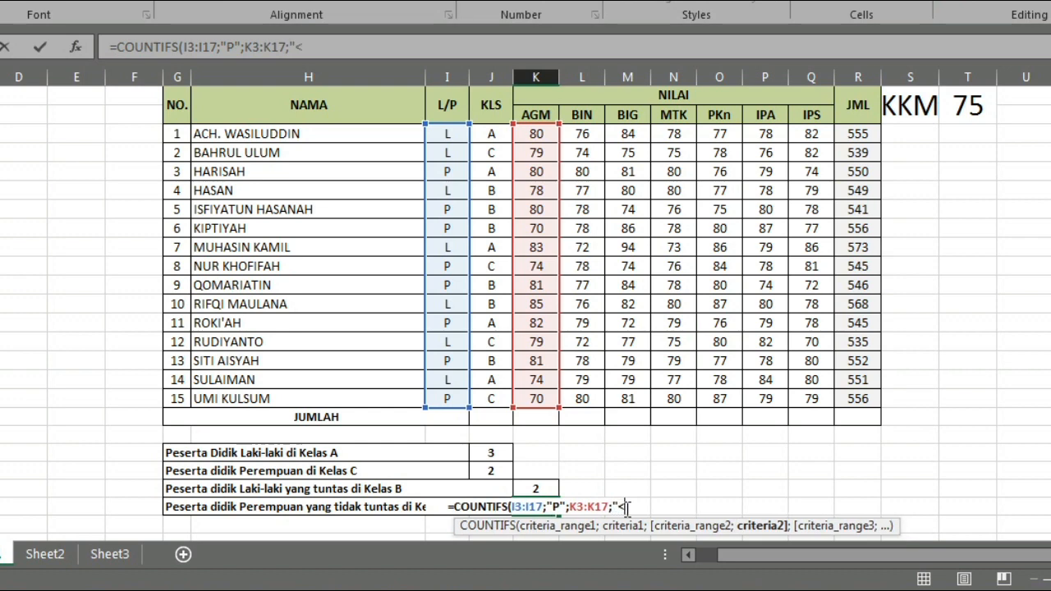
type("75")
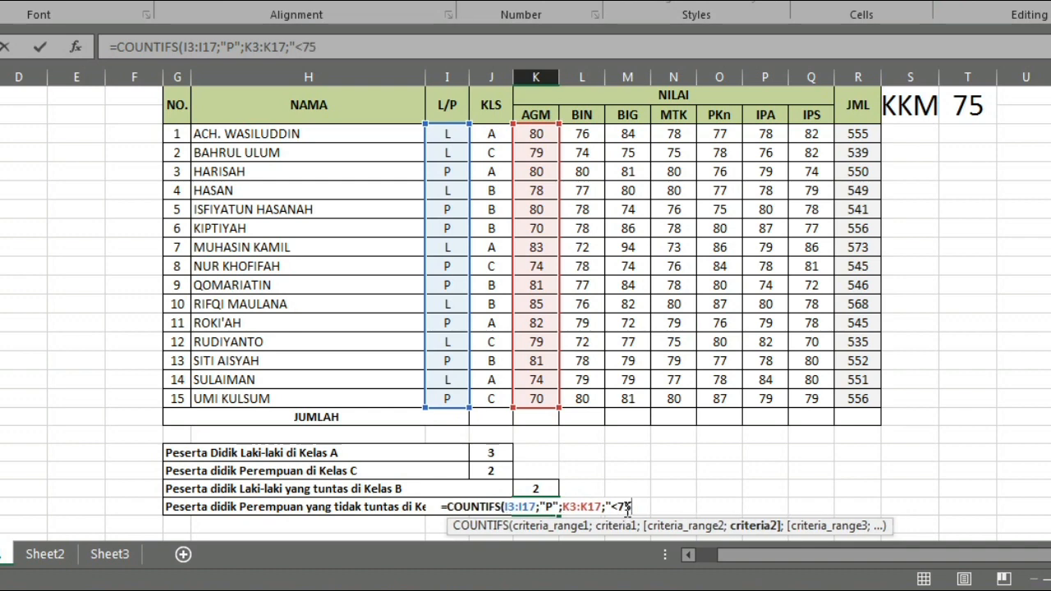
type("\"")
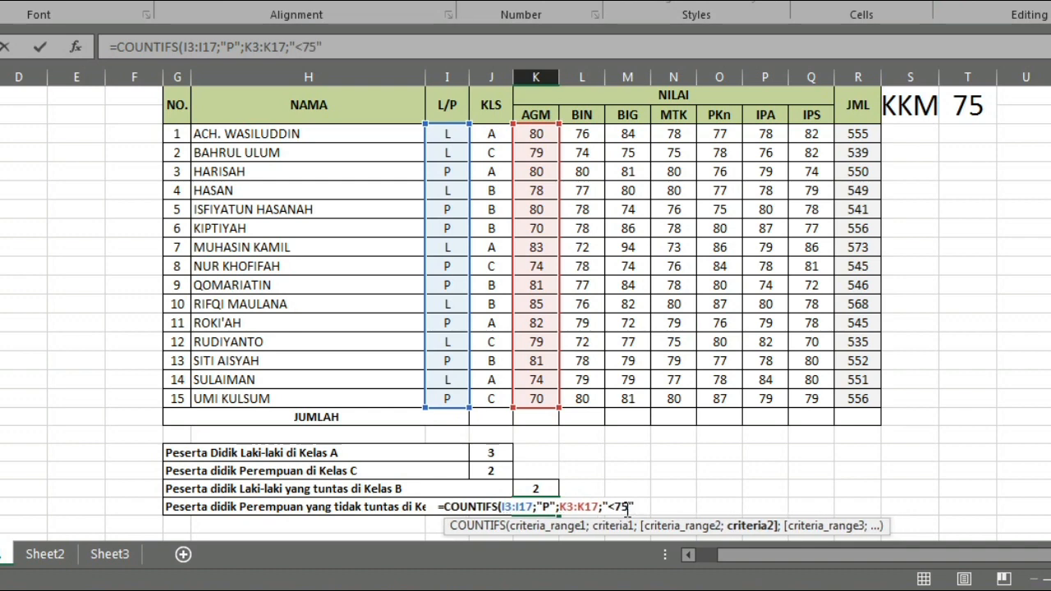
type(";")
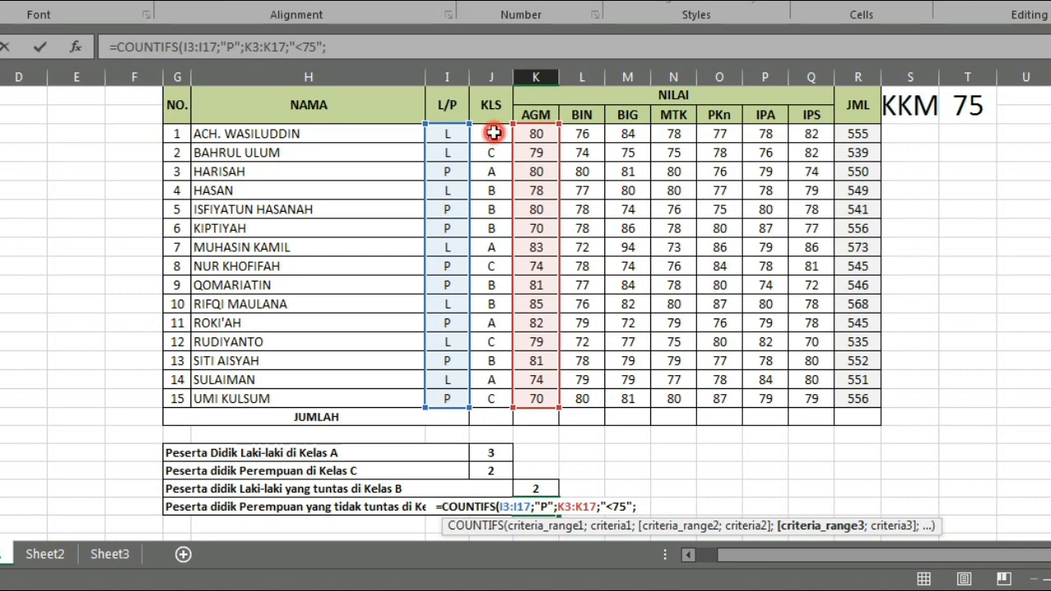
- Add the class condition with range J3:J17 and criterion "C" to the COUNTIFS formula, close it and commit it
left_click_drag(491, 134, 495, 399)
type(";")
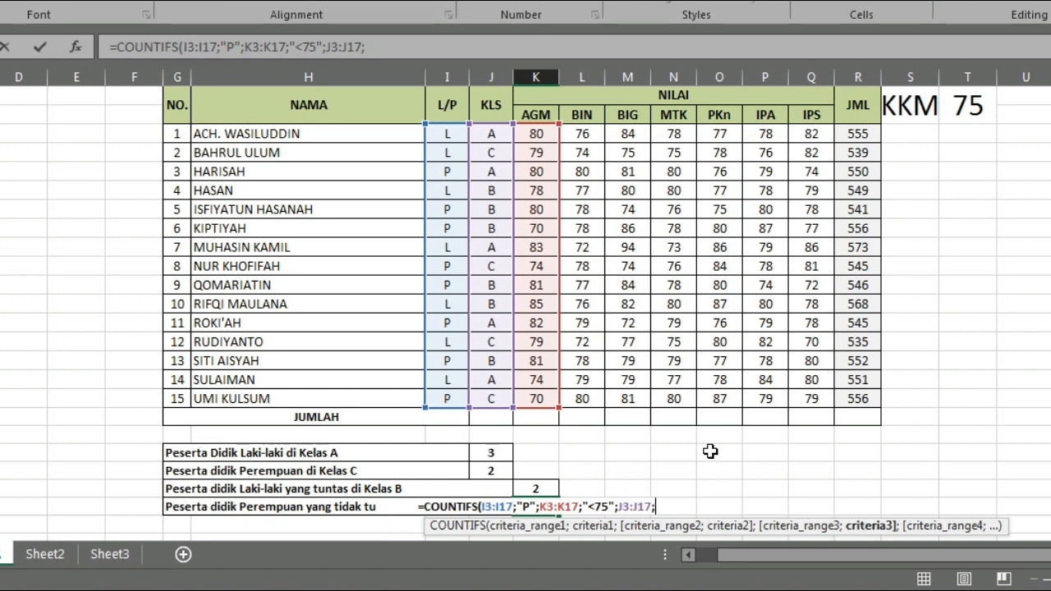
type("\"")
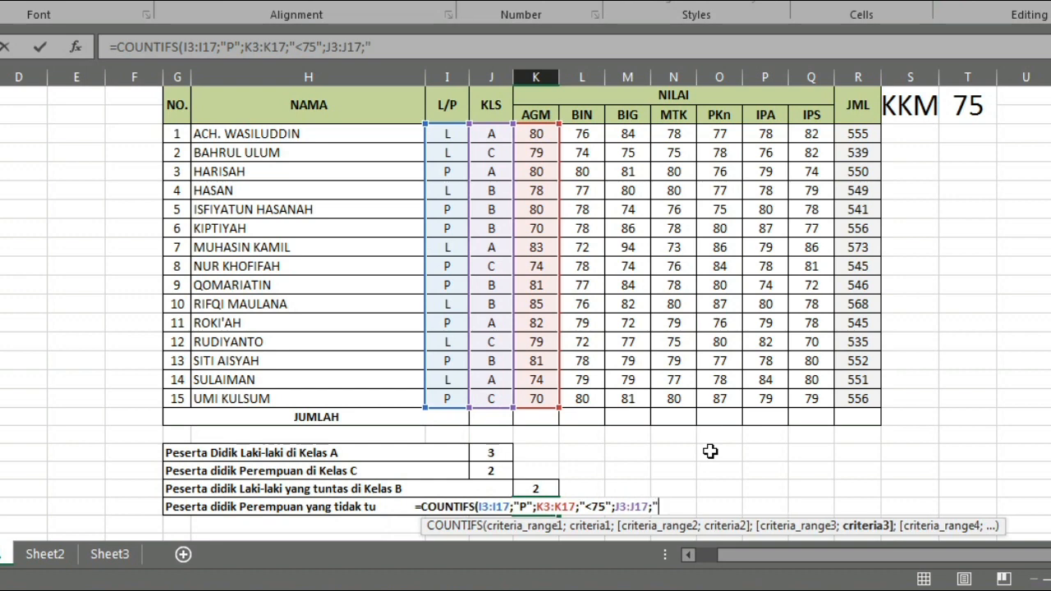
type("C")
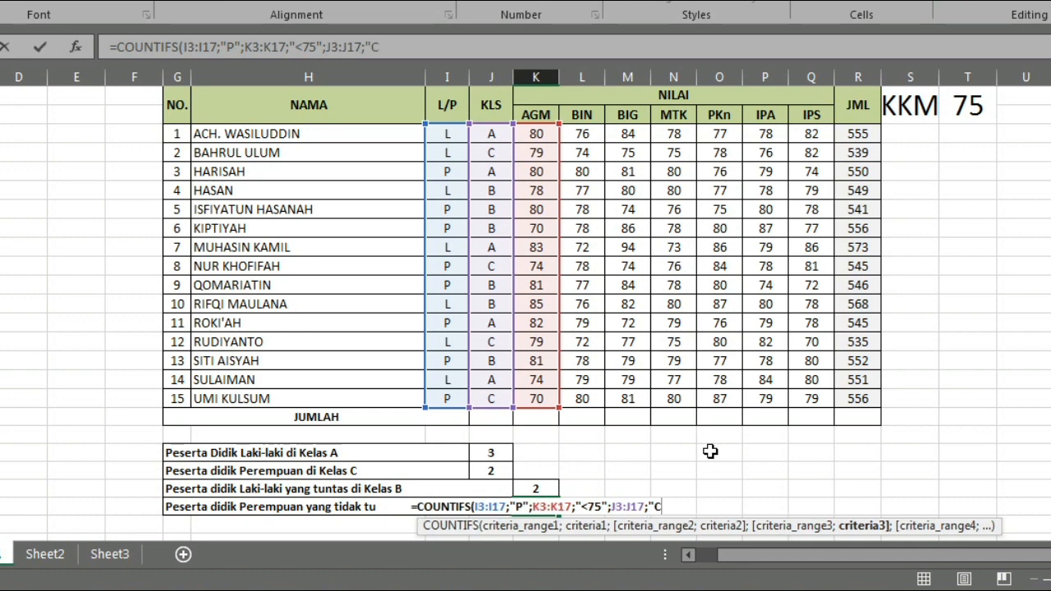
type("\"")
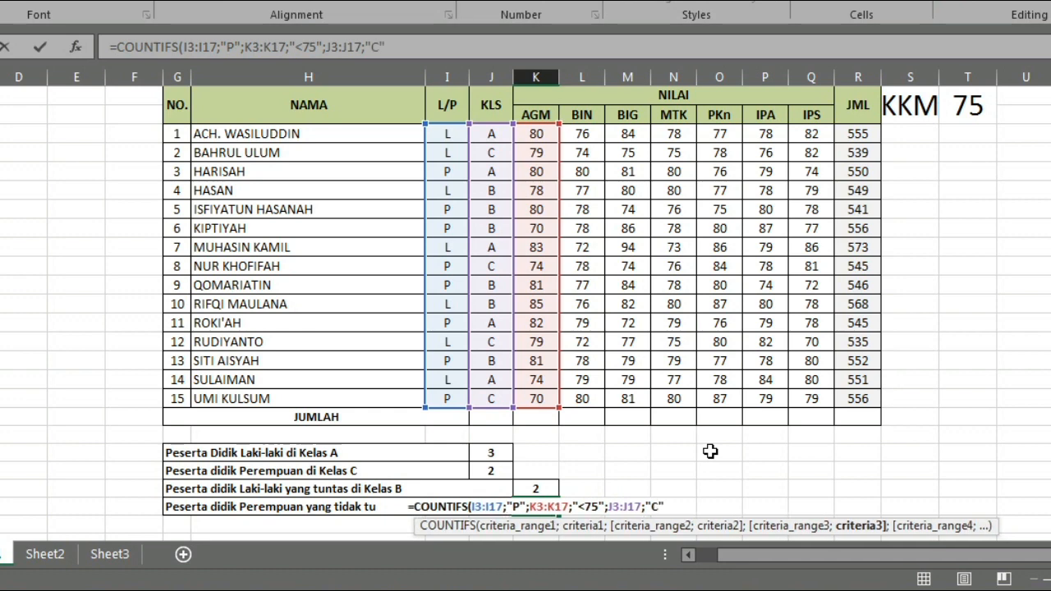
type(")")
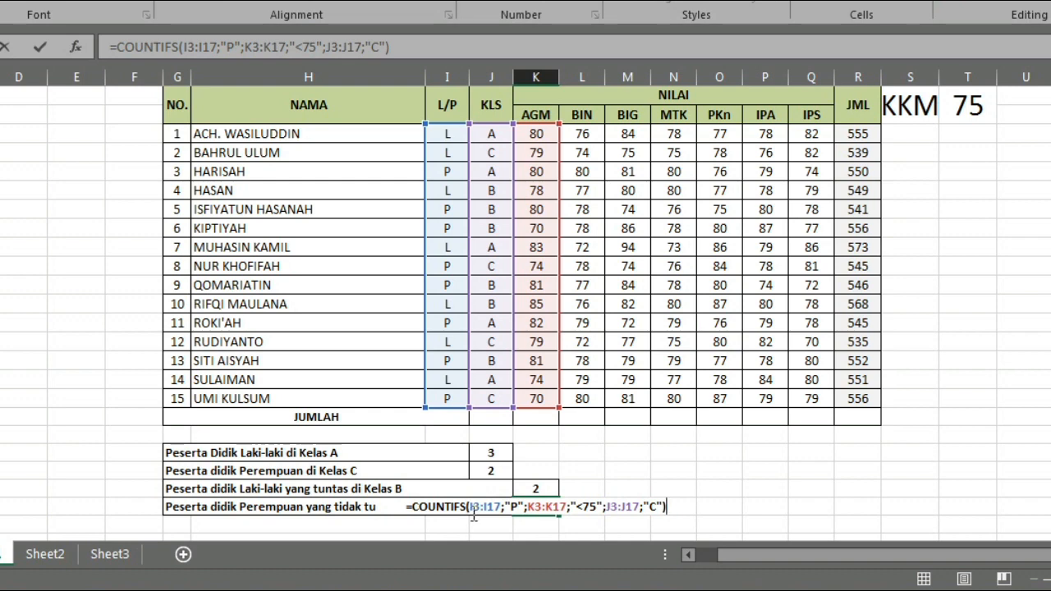
left_click(515, 511)
key("Return")
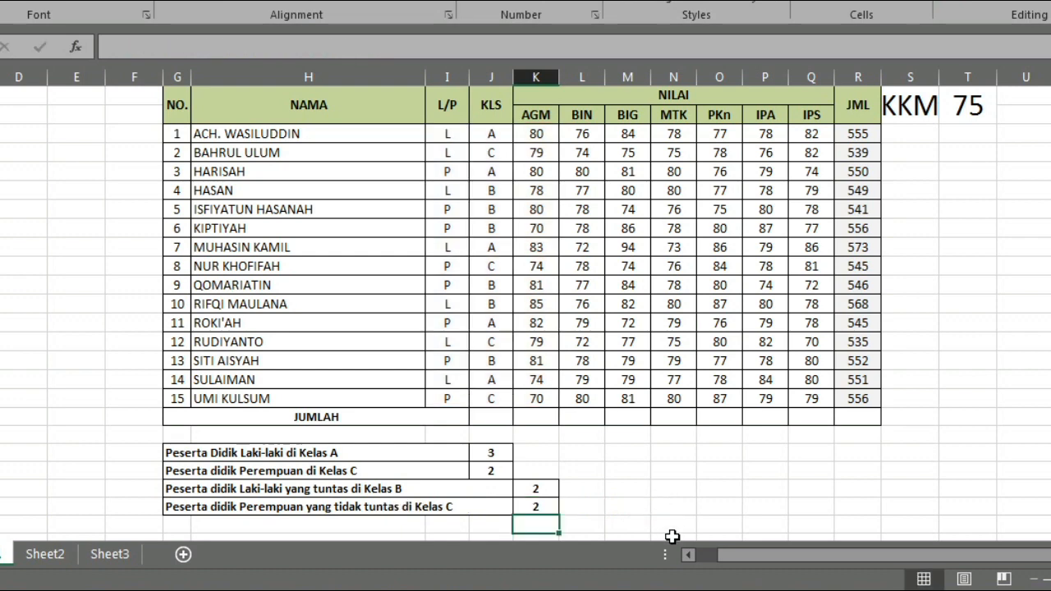
- Check the Perempuan yang tidak tuntas di Kelas C result against the table rows with P, class C and an AGM grade below 75
left_click(534, 508)
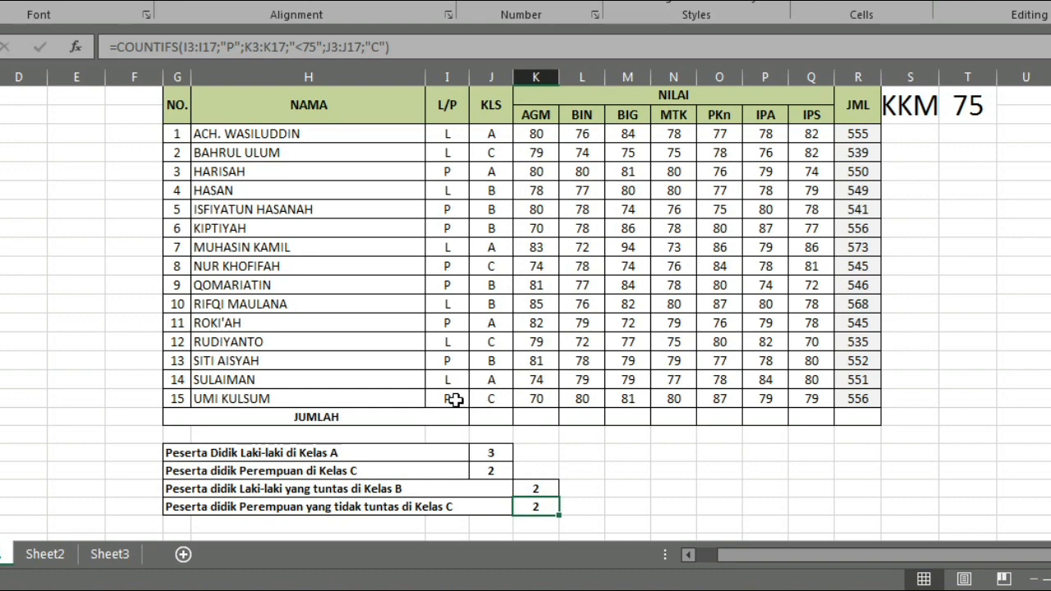
left_click(455, 399)
left_click(491, 397)
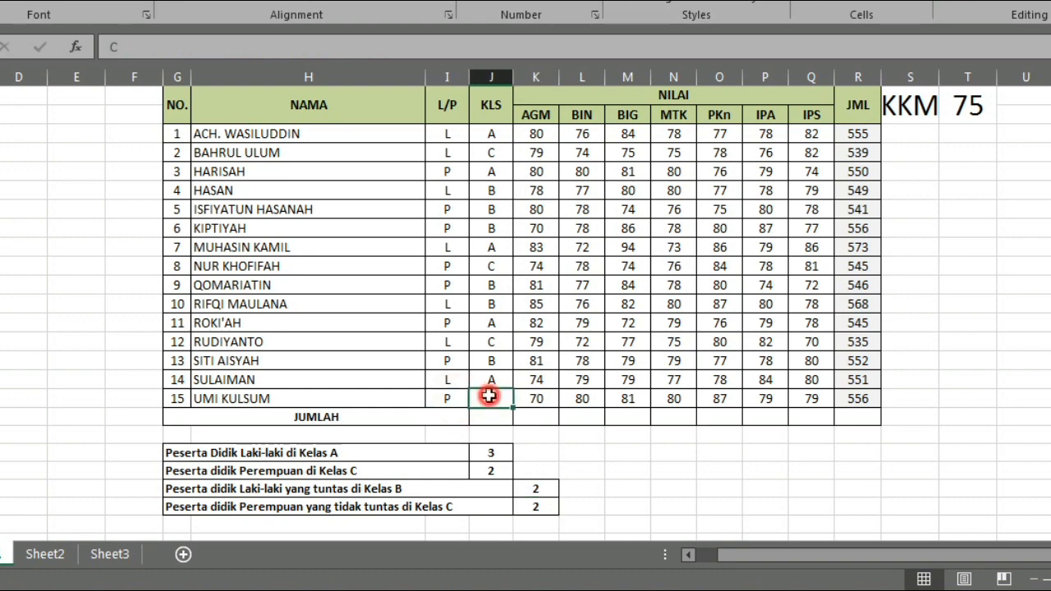
left_click(537, 400)
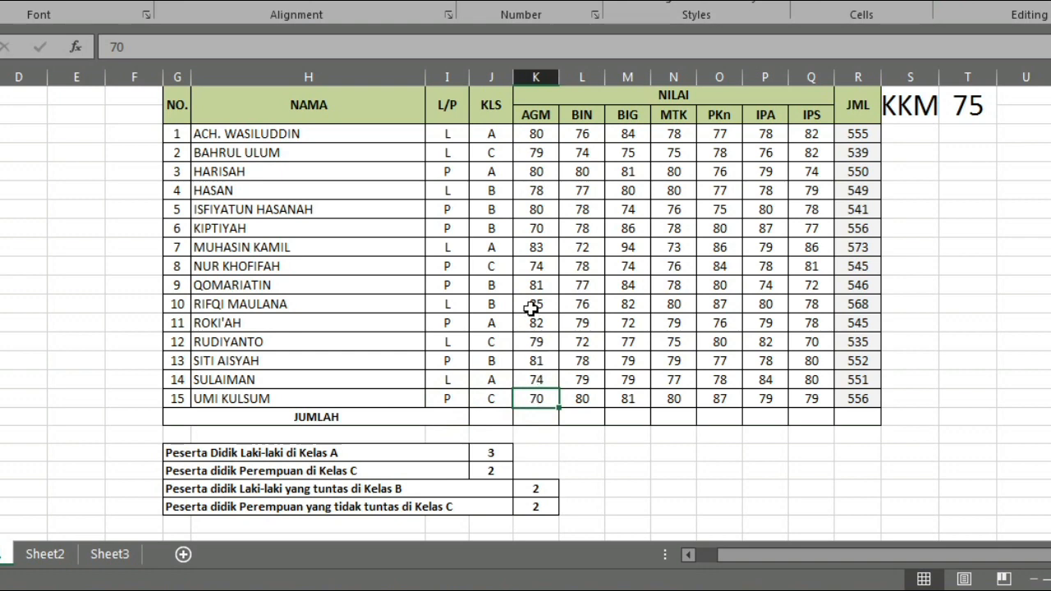
left_click(455, 266)
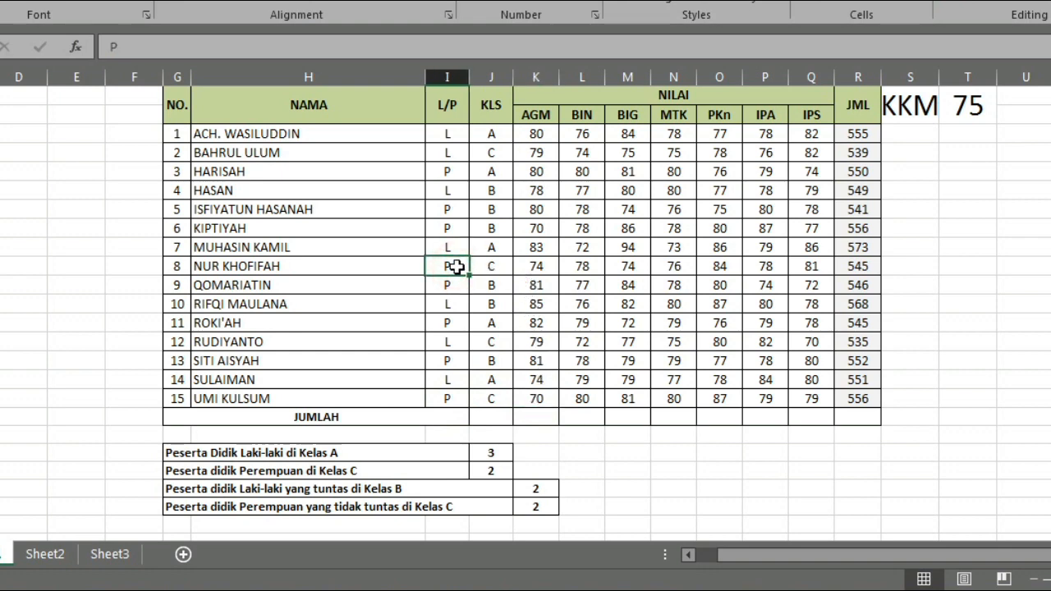
left_click(491, 266)
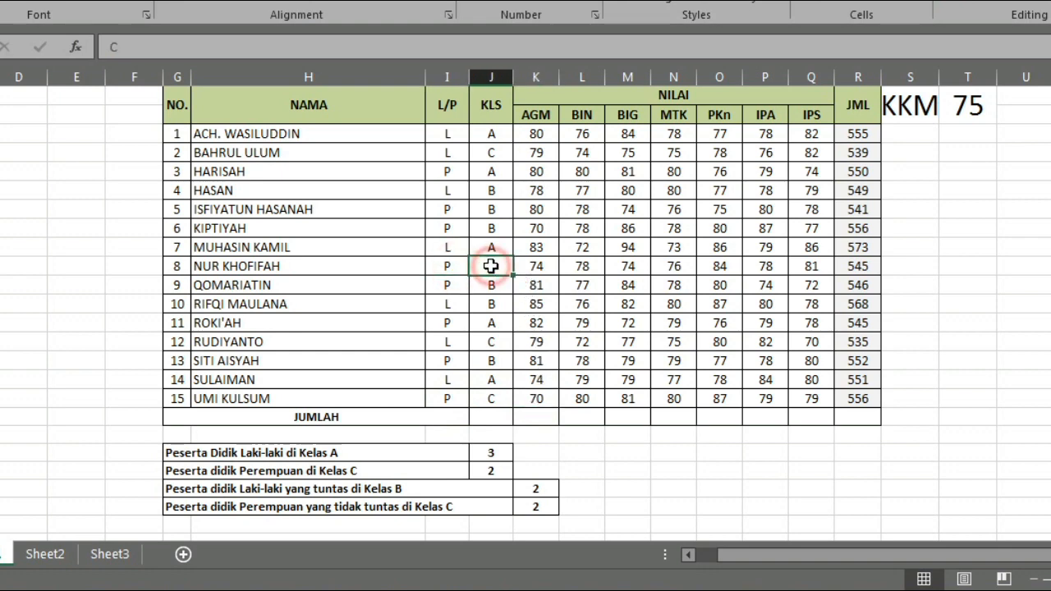
left_click(535, 266)
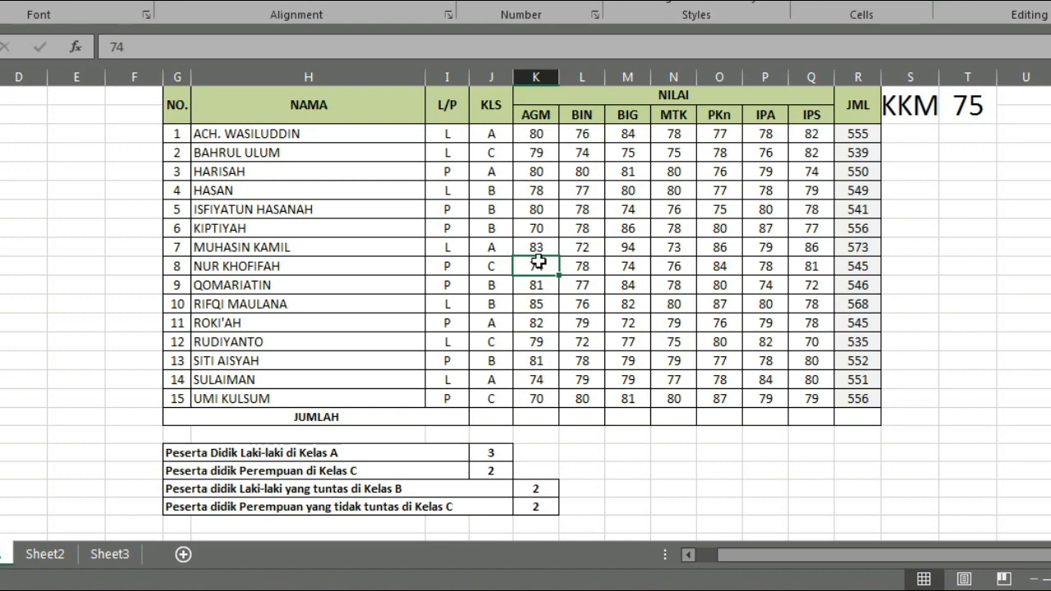
- Review the Kelas C count formula and compare the AGM grades in rows 8 and 15 with the KKM of 75
left_click(539, 510)
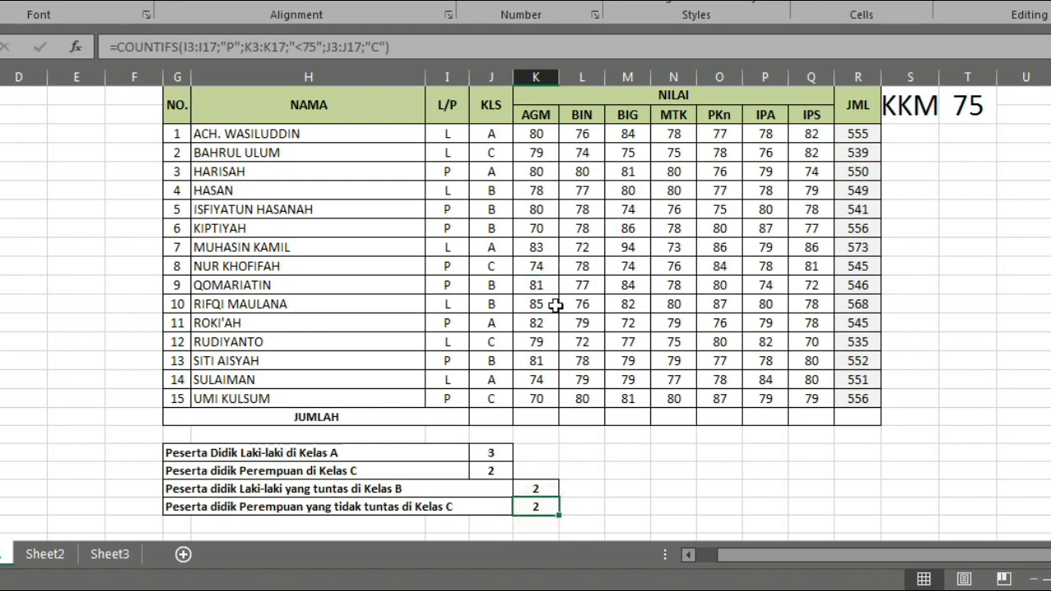
left_click(537, 268)
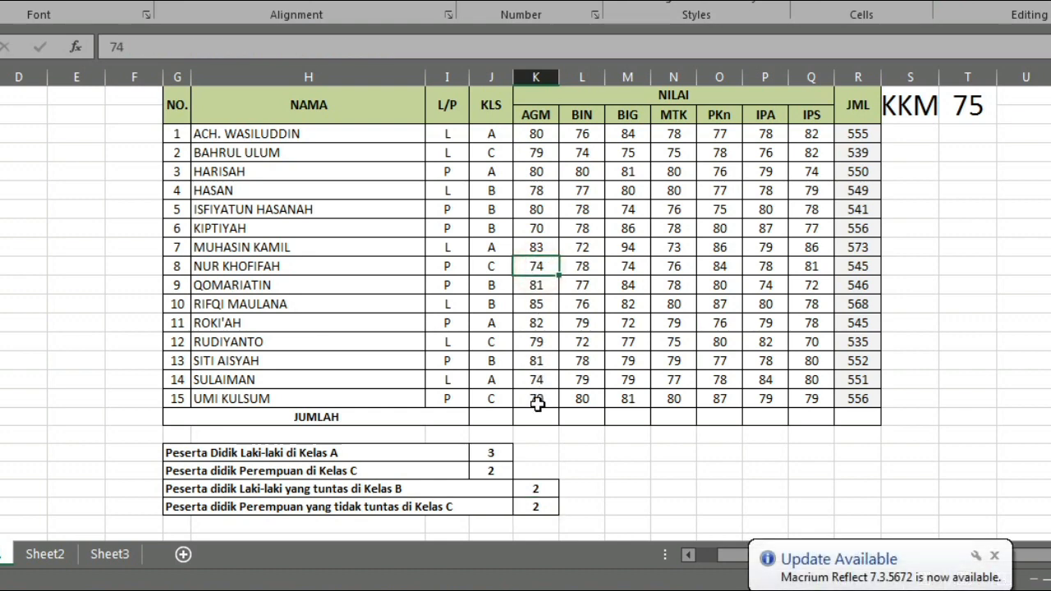
left_click(537, 403)
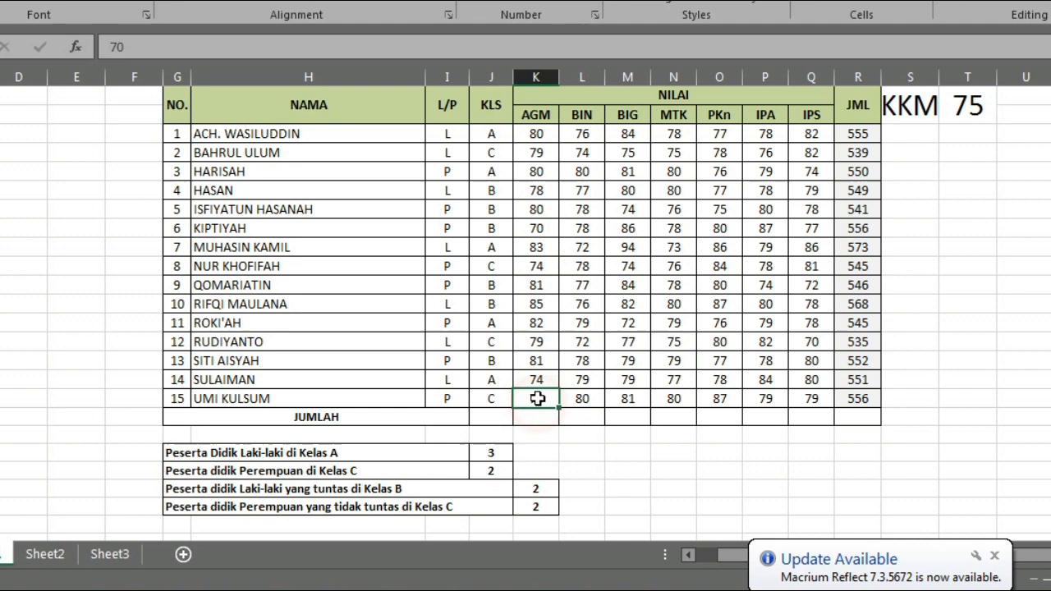
left_click(532, 269)
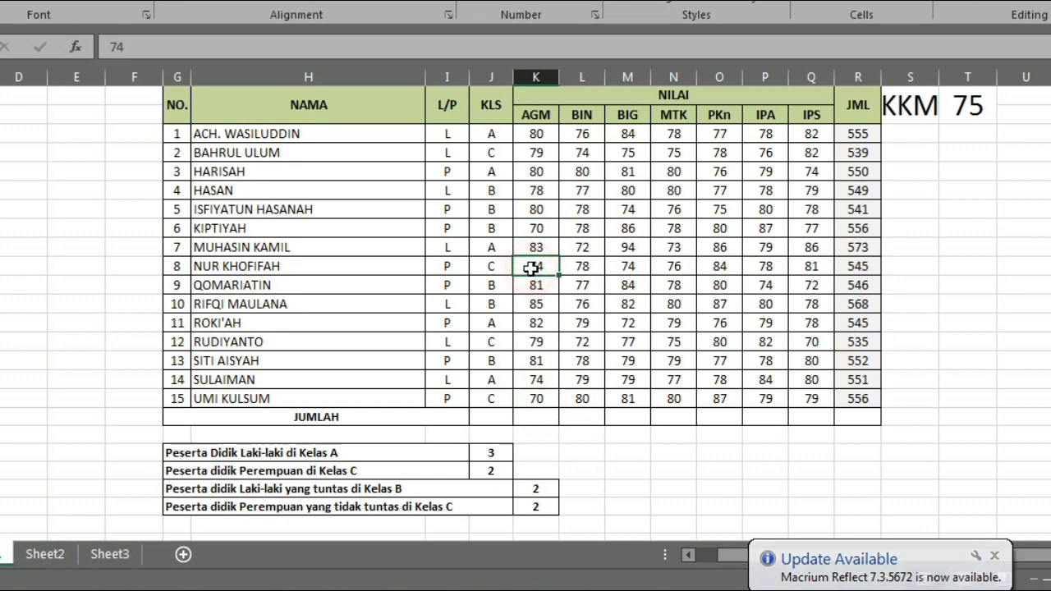
left_click(542, 399)
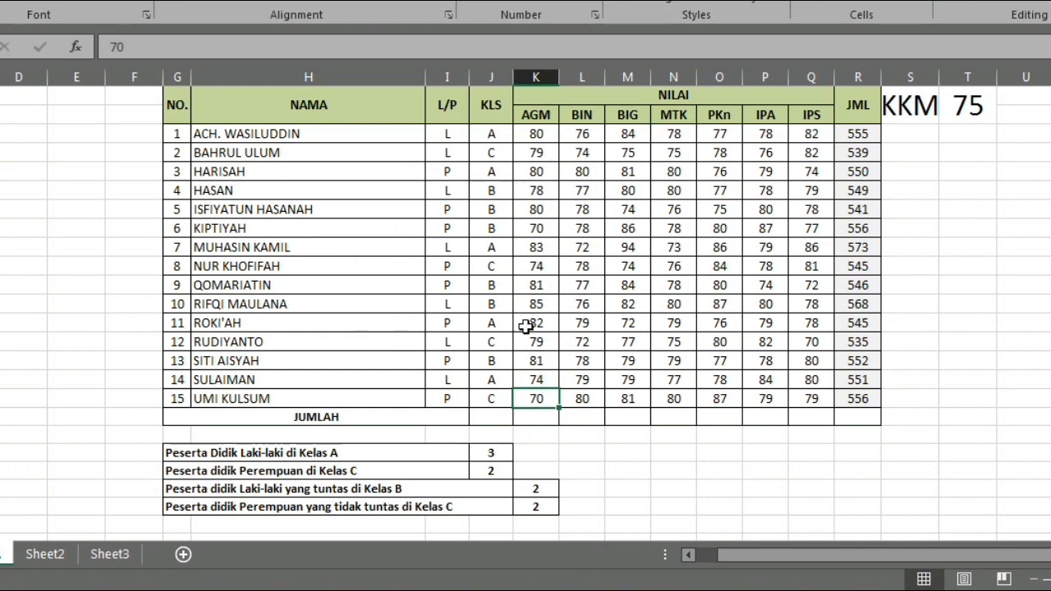
left_click(542, 420)
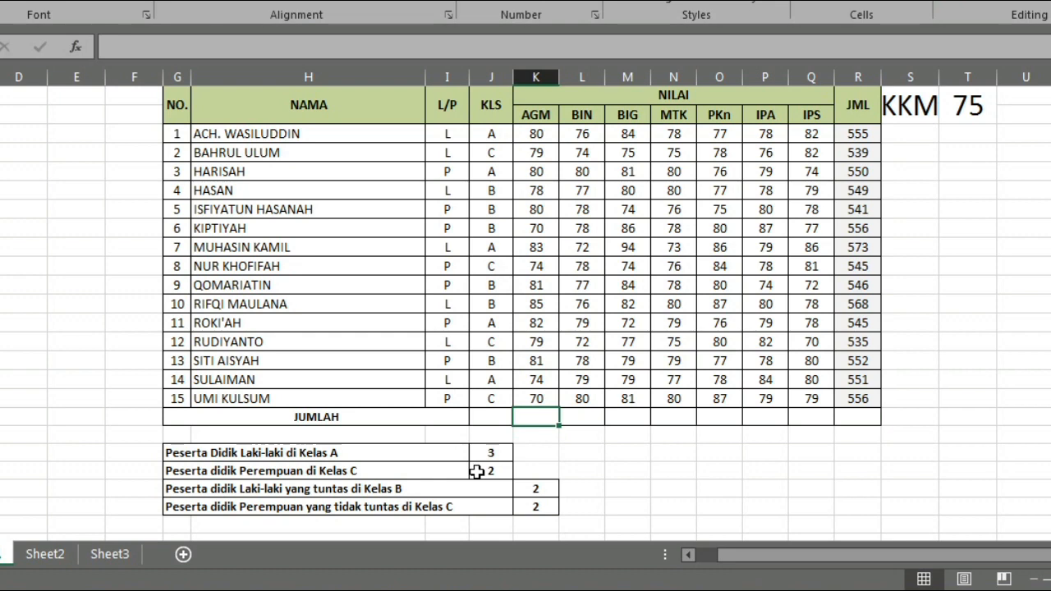
key("Left")
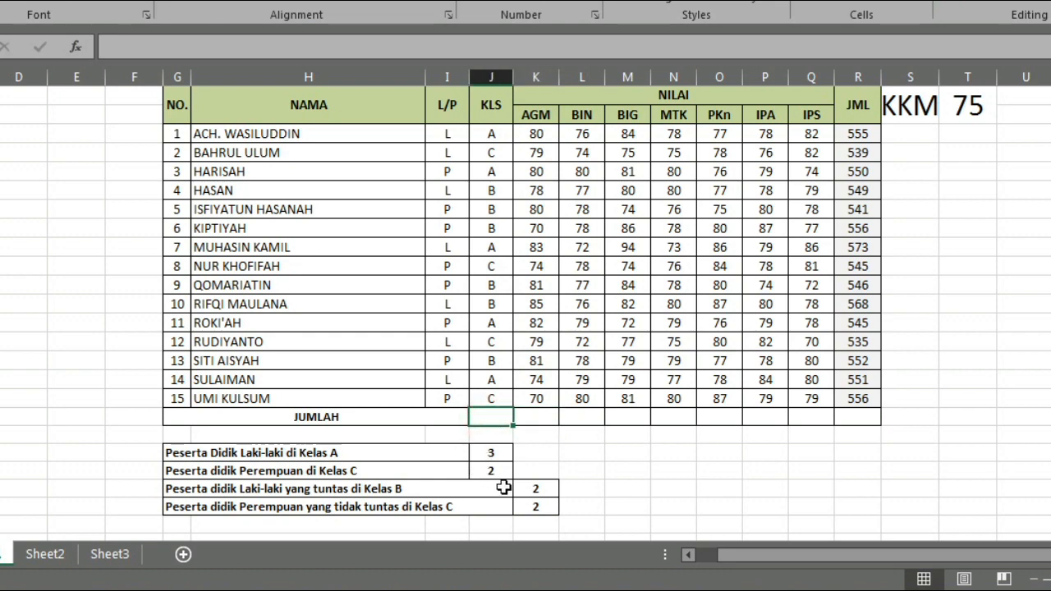